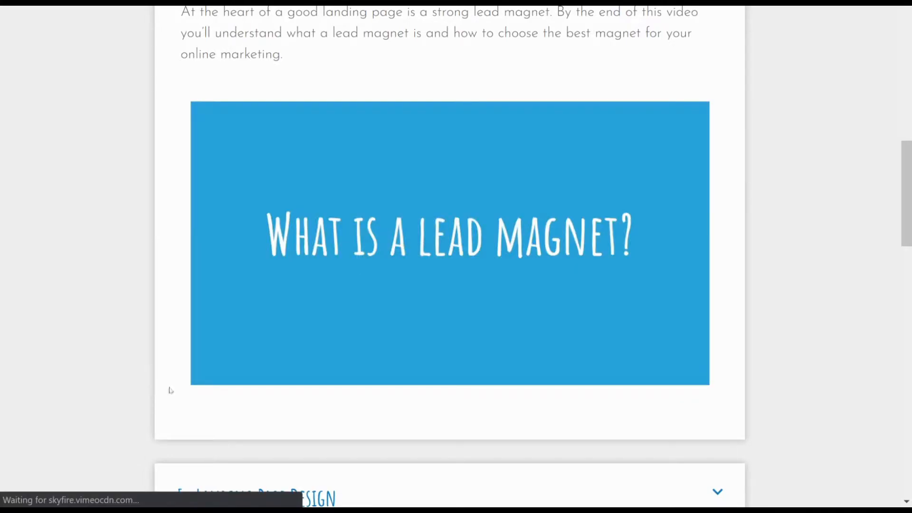
Step: Leave the lead magnet lesson and return to the Hub Yuno home page
mouse_move(217, 374)
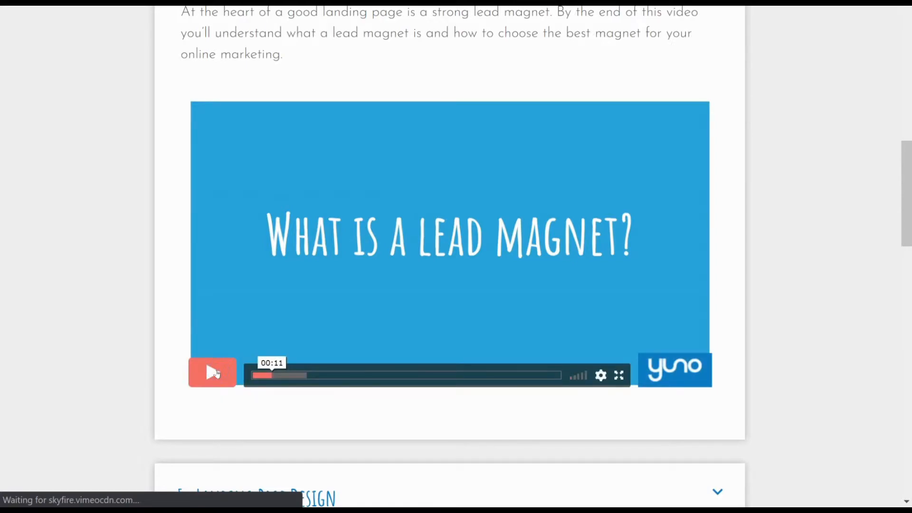
scroll(217, 374, up, 10)
click(448, 98)
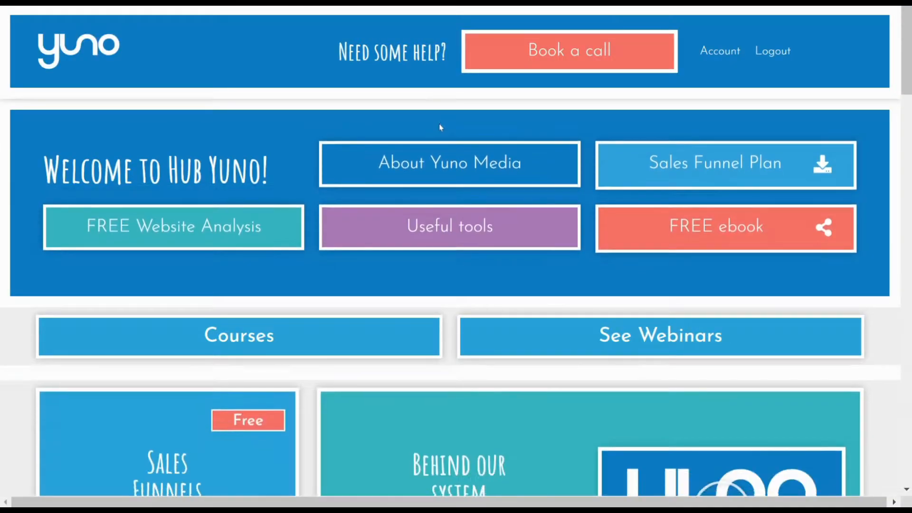
Step: Read through the Useful tools page down to its end and return to the courses home page
click(480, 234)
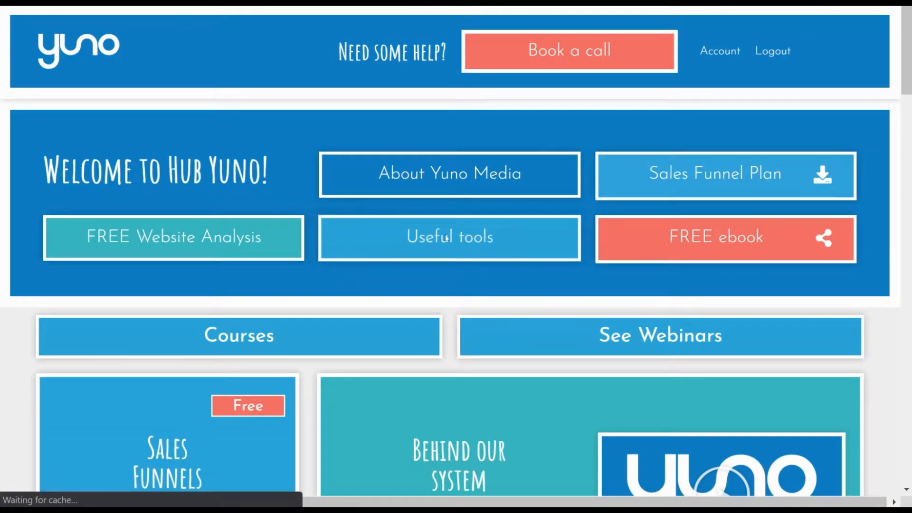
scroll(446, 237, down, 15)
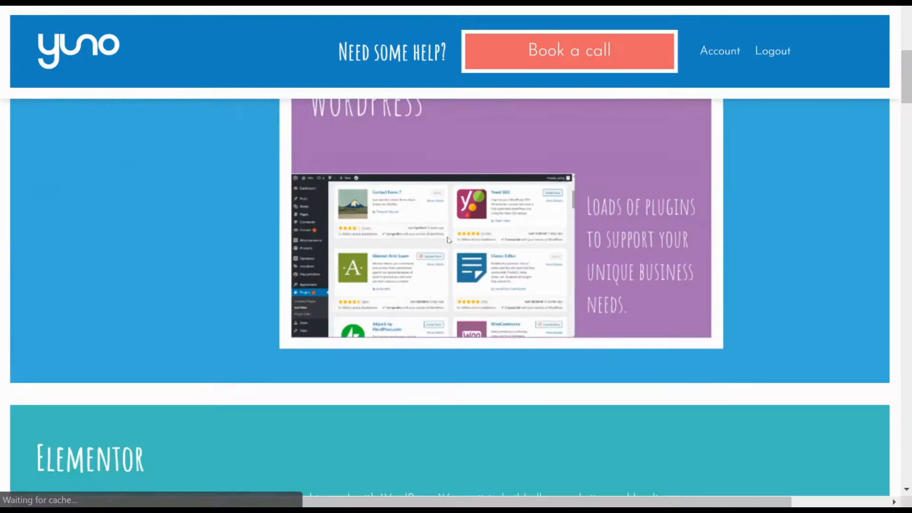
scroll(448, 239, down, 15)
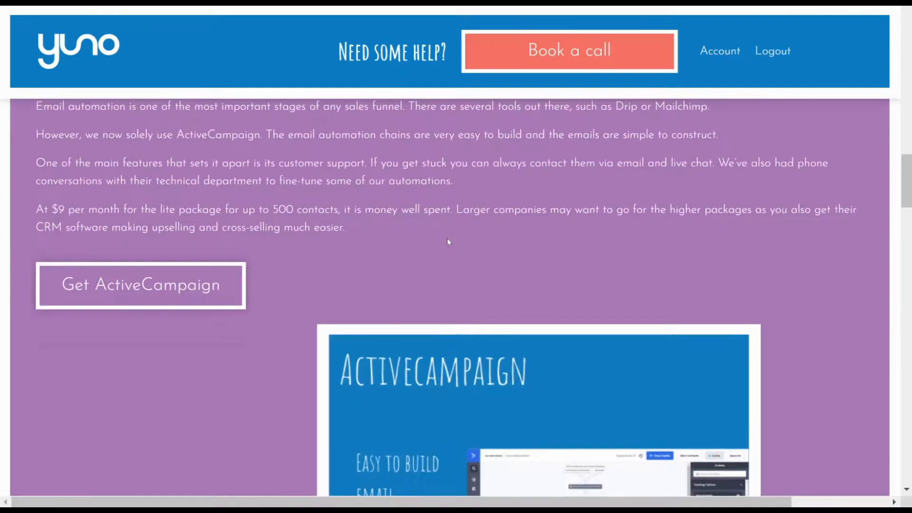
scroll(449, 242, down, 15)
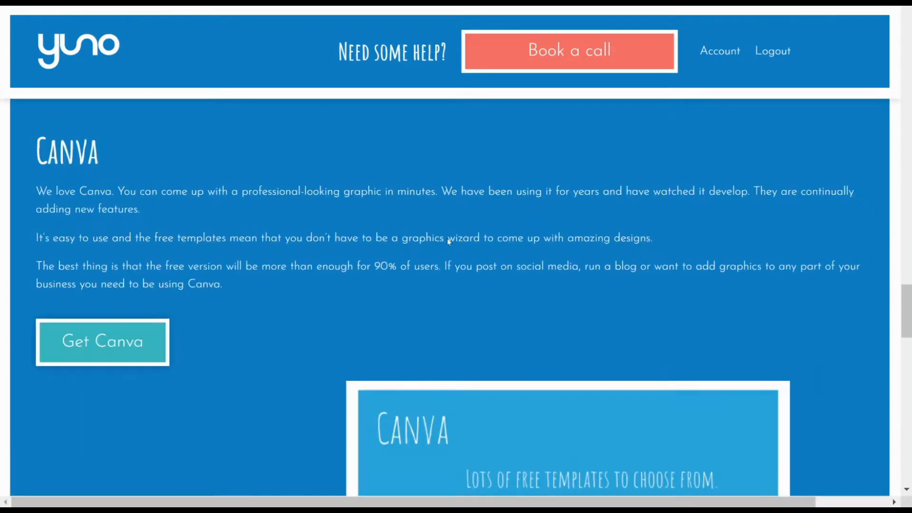
scroll(448, 241, down, 10)
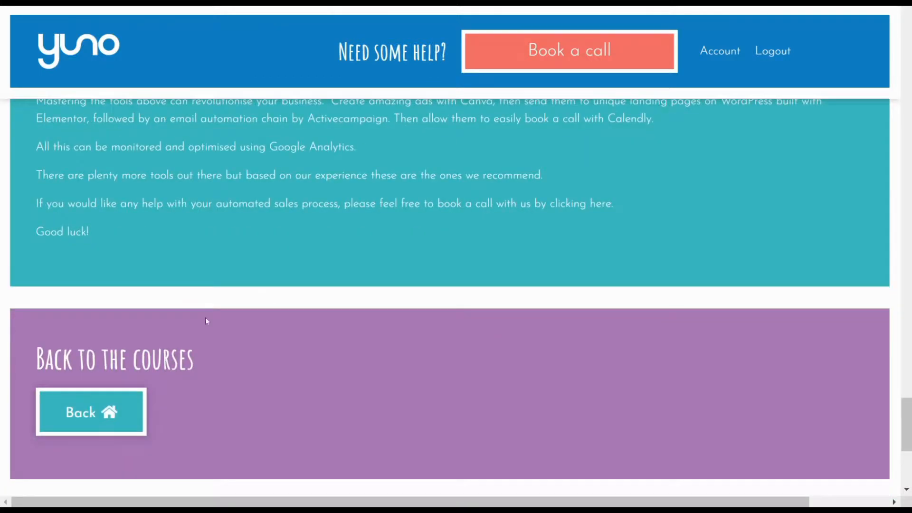
click(118, 406)
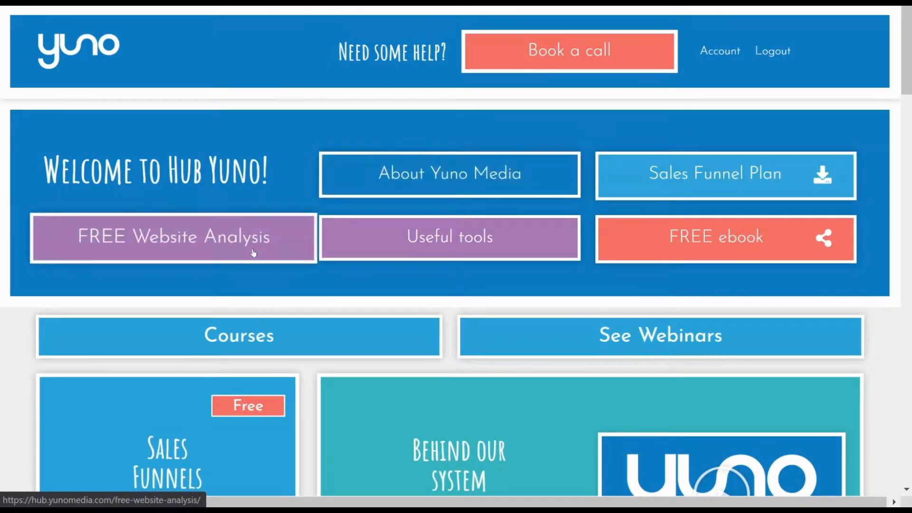
Step: View the free ebook offer and the video about how Hub Yuno was created, closing each one
click(627, 242)
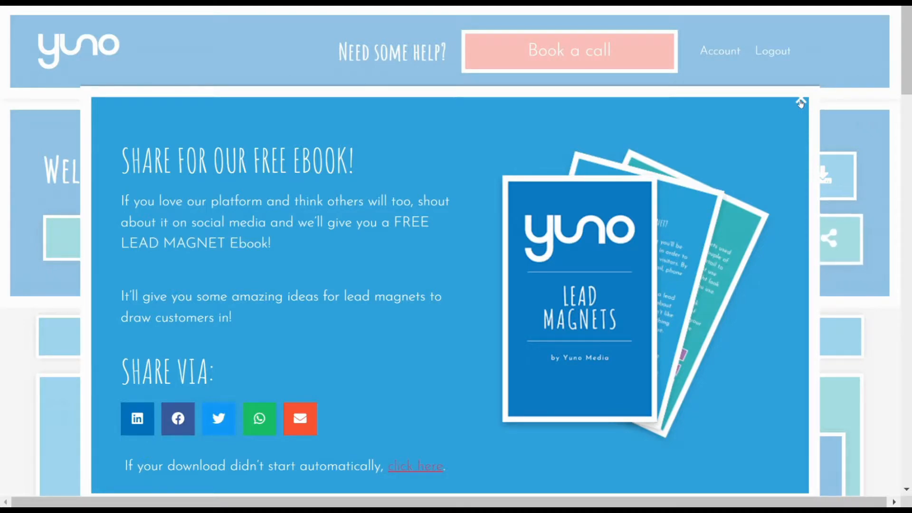
click(801, 102)
scroll(747, 231, down, 6)
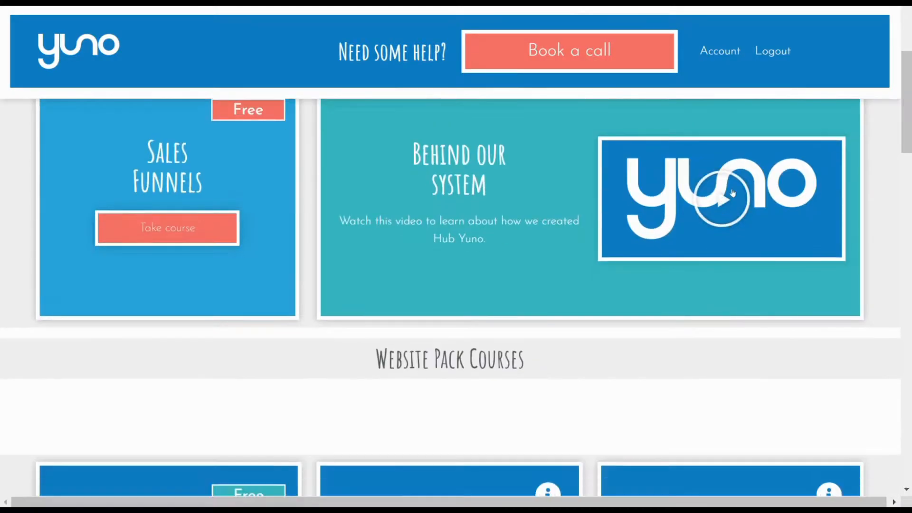
click(730, 195)
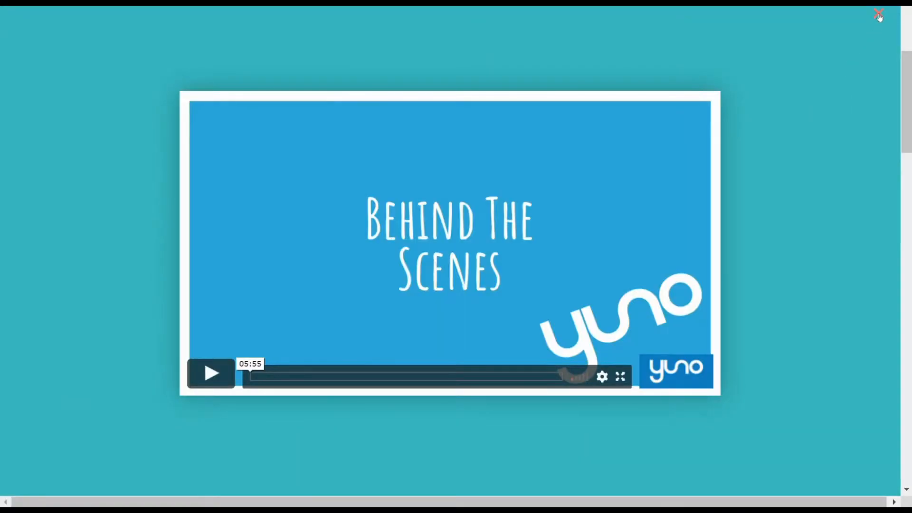
click(879, 17)
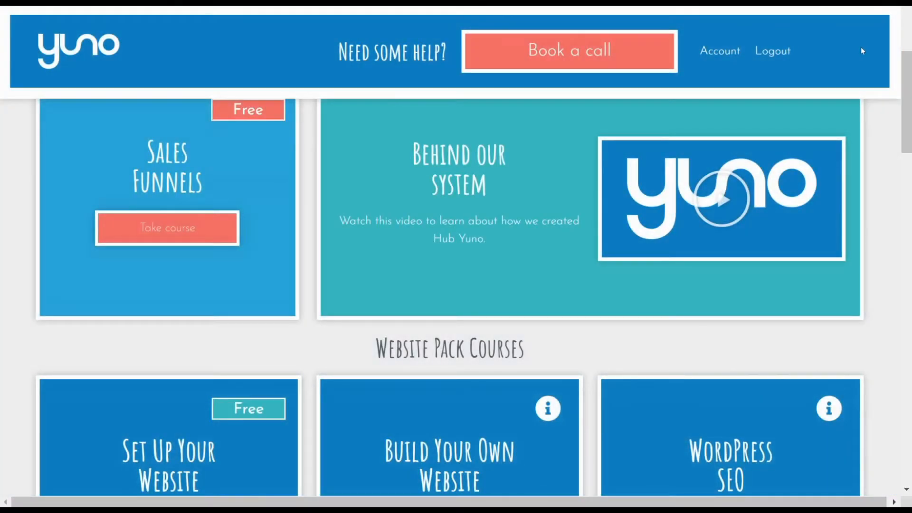
Step: Book a 30-minute call for Thursday, May 14 at 9:00am
click(602, 51)
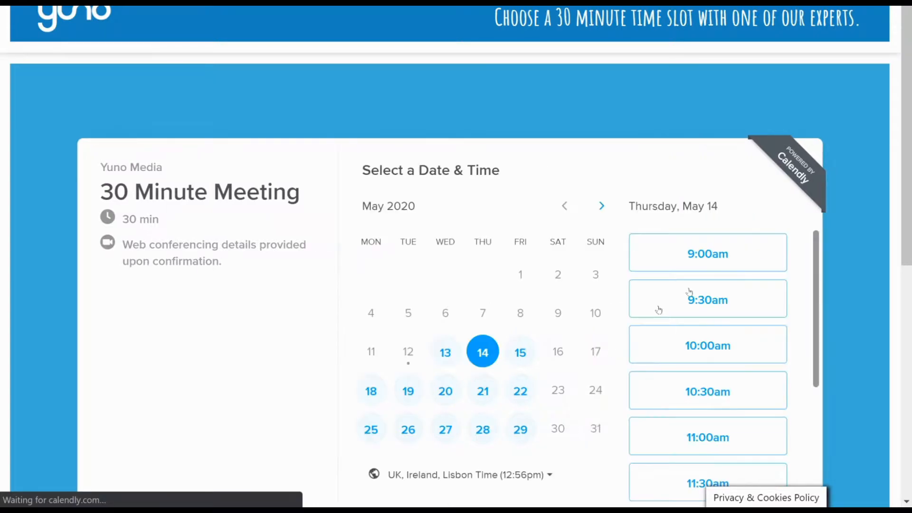
click(742, 265)
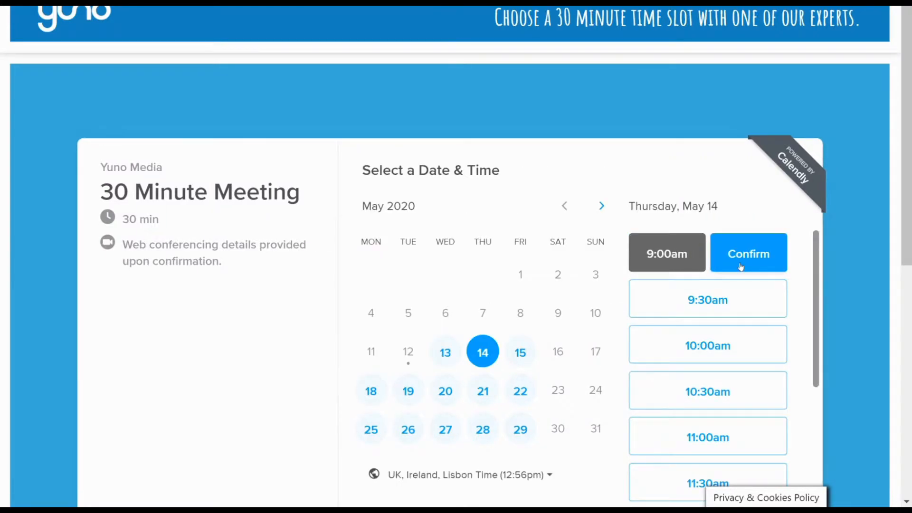
click(741, 266)
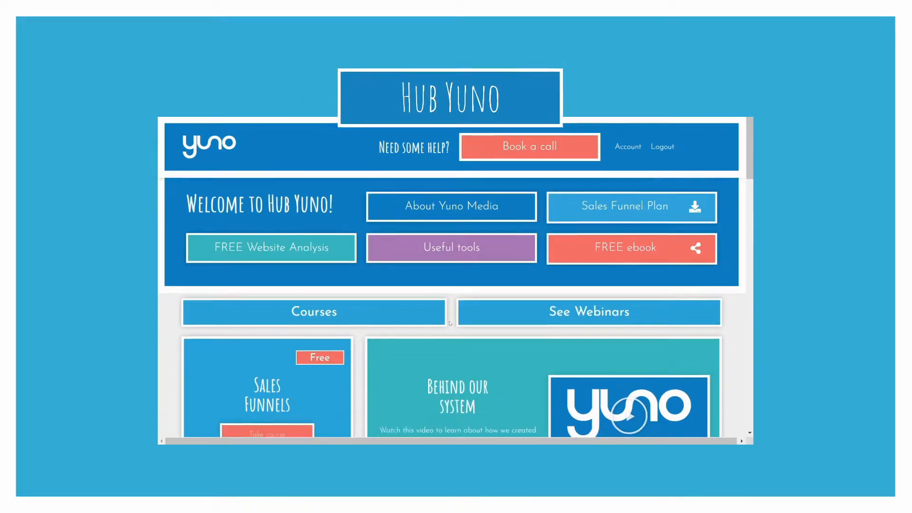
scroll(449, 323, down, 10)
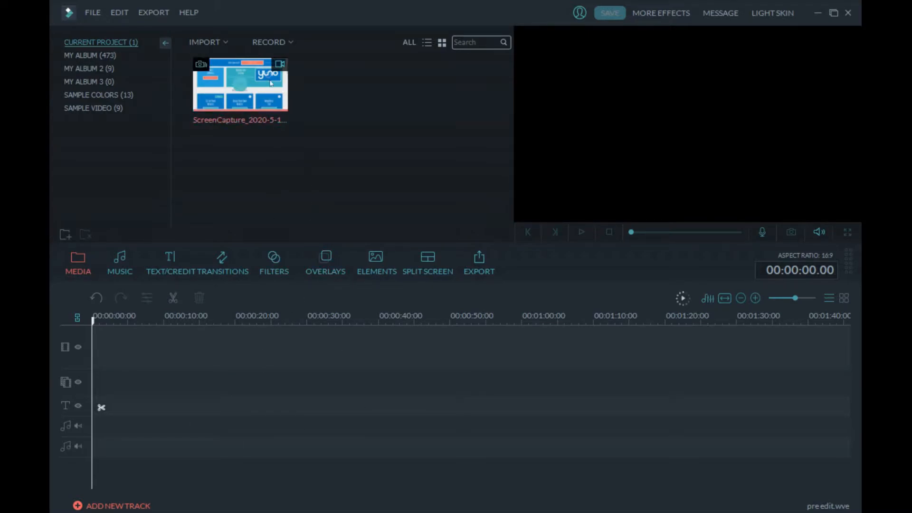
Step: In Filmora, place the screen capture clip at the start of the video track
drag(269, 180, 166, 342)
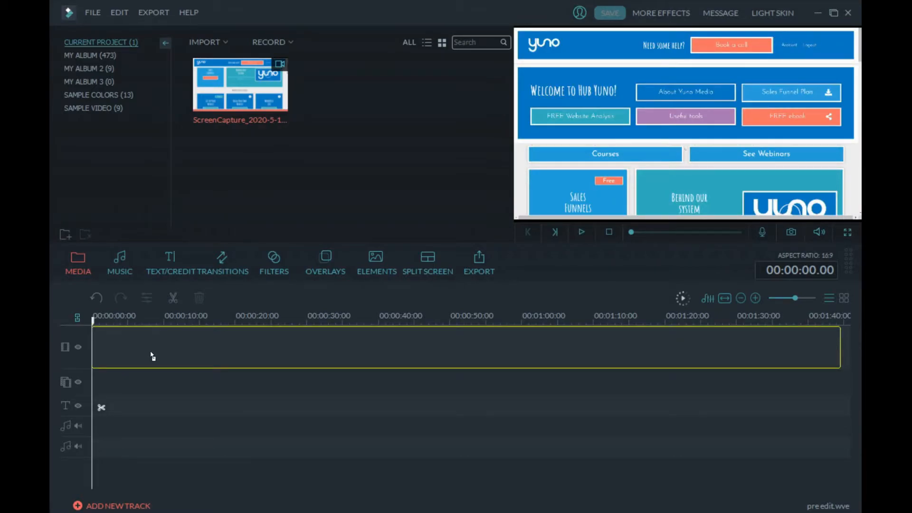
drag(152, 356, 151, 354)
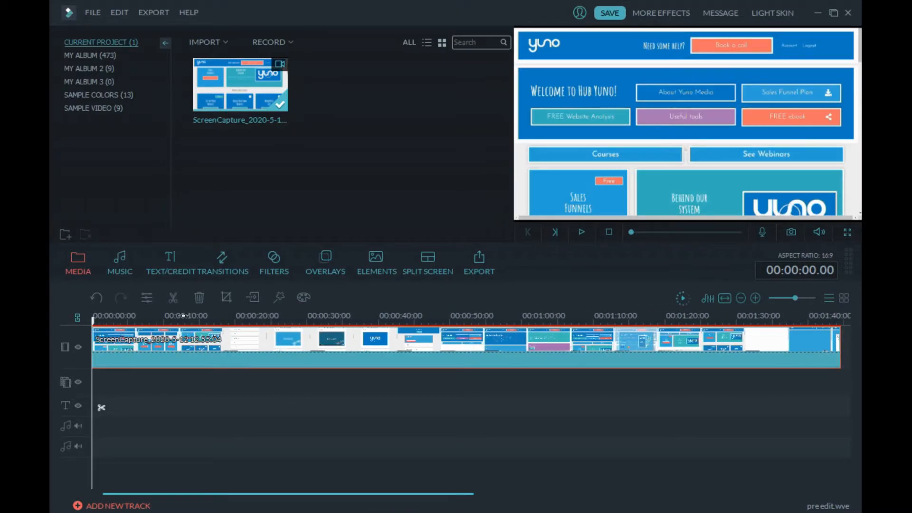
Step: Scrub and play the screen capture clip on the timeline to review different moments of the footage
click(187, 318)
drag(189, 322, 223, 376)
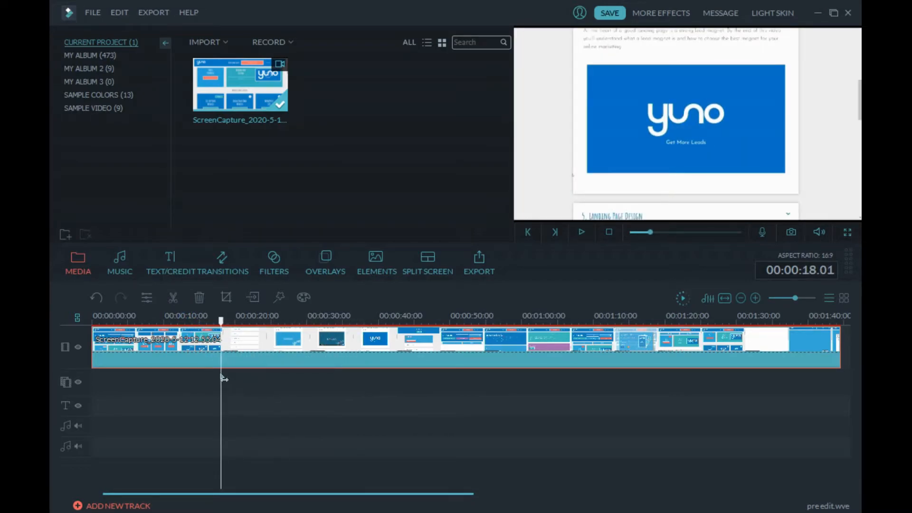
click(582, 230)
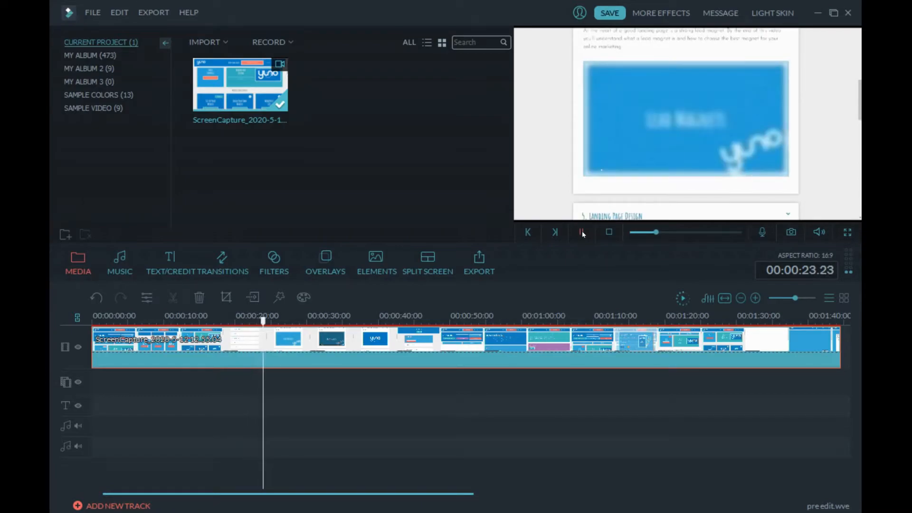
click(582, 233)
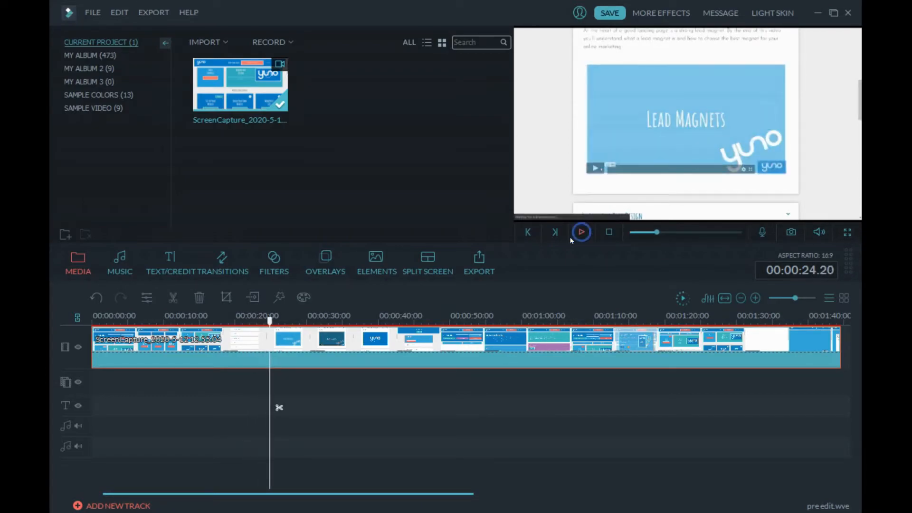
click(96, 319)
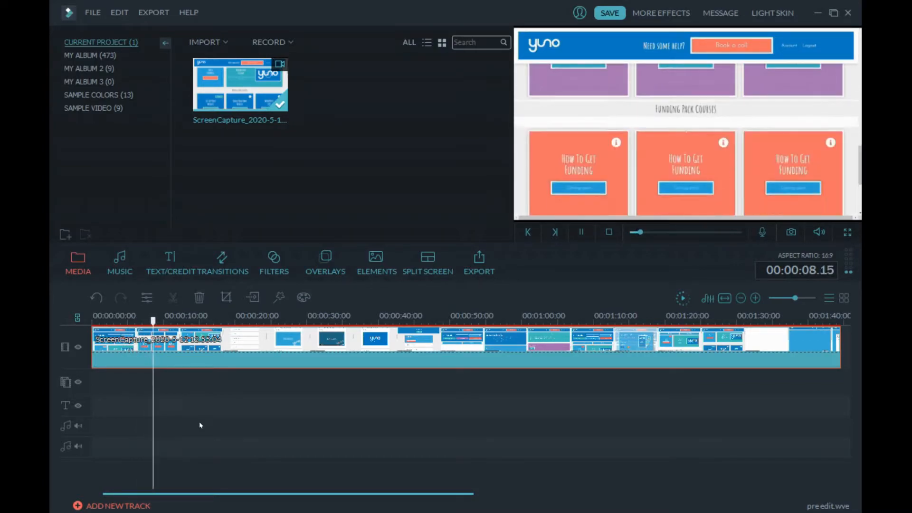
click(162, 323)
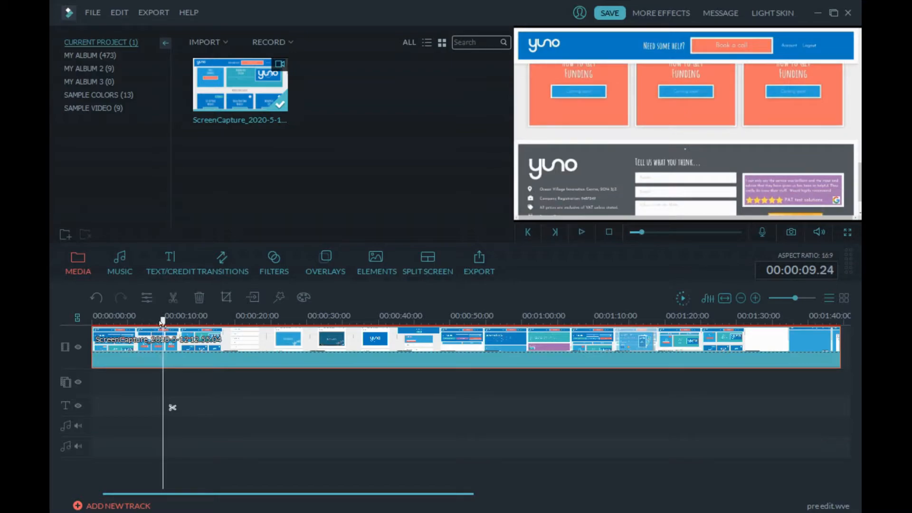
click(105, 317)
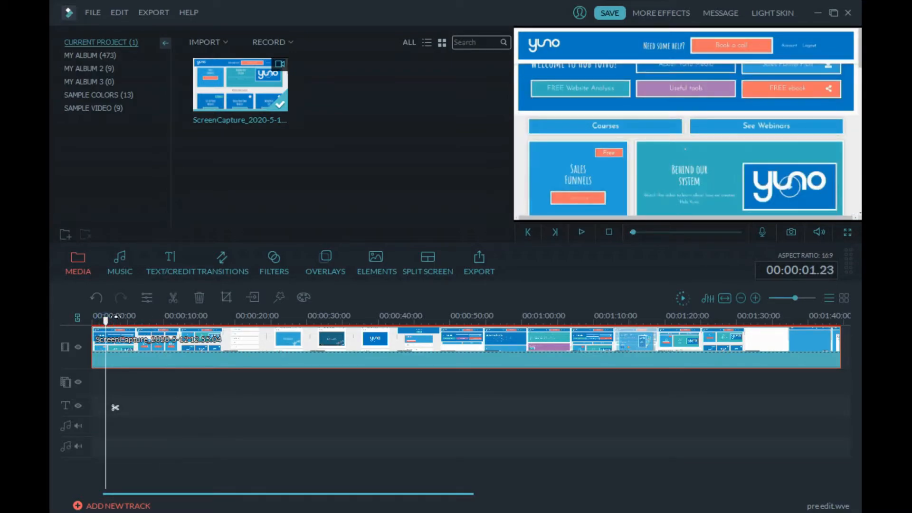
Step: Split the screen capture clip at 00:00:04.04 and delete the part before the cut
scroll(115, 407, up, 5)
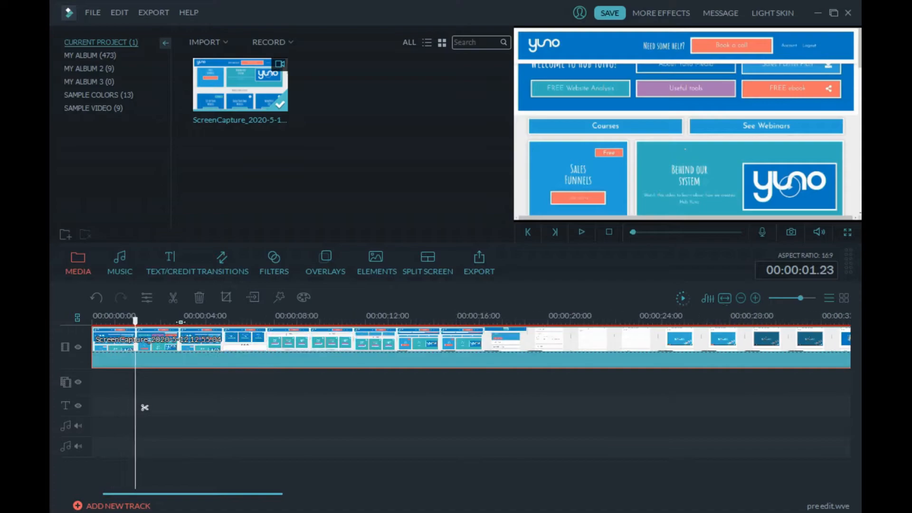
scroll(151, 408, up, 2)
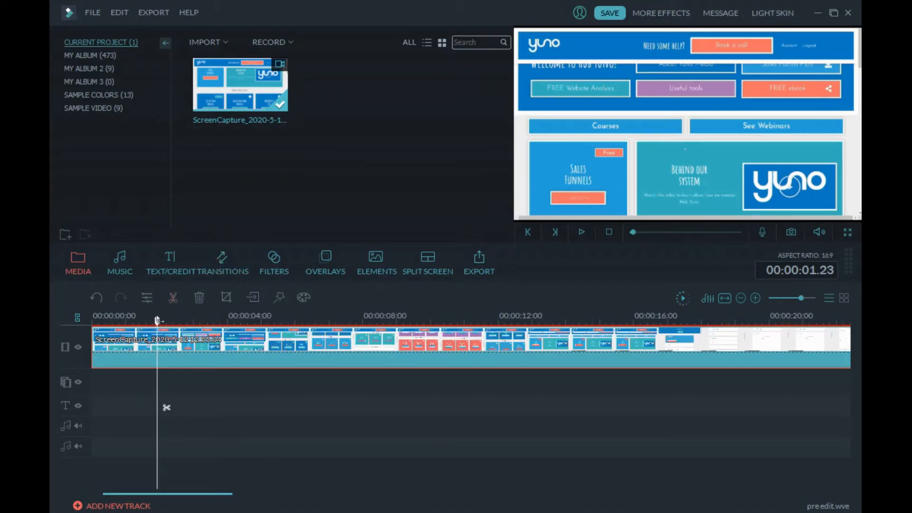
drag(155, 320, 235, 321)
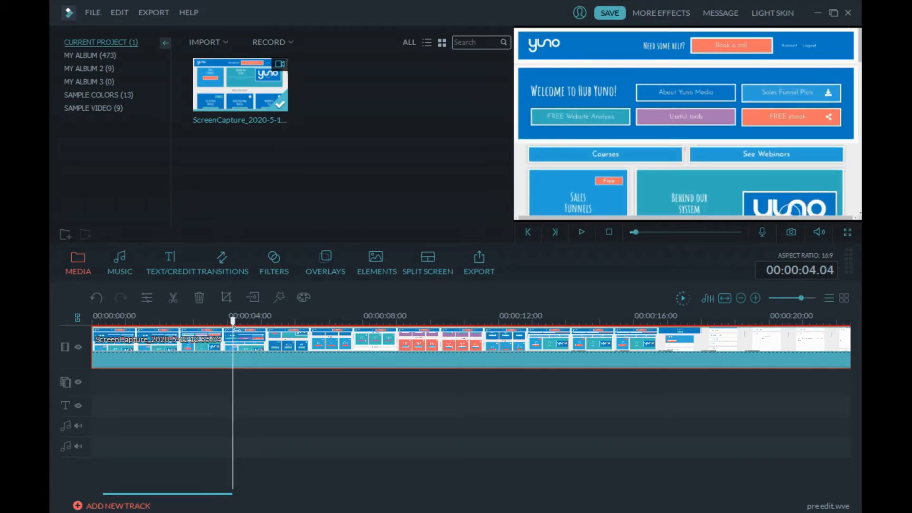
click(243, 409)
click(198, 346)
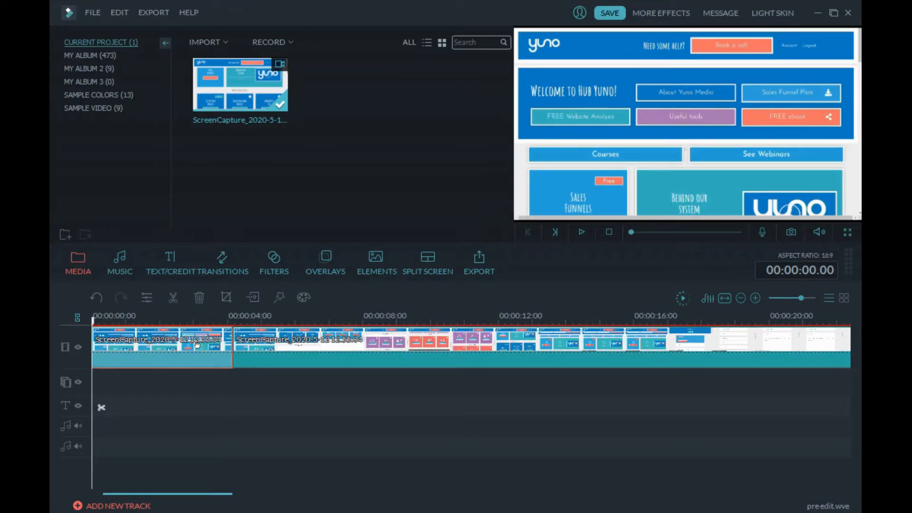
key(Delete)
Step: Split the remaining clip at 00:00:02.21 and again at 00:00:12.00
drag(93, 322, 137, 321)
drag(168, 321, 499, 348)
click(197, 407)
click(231, 318)
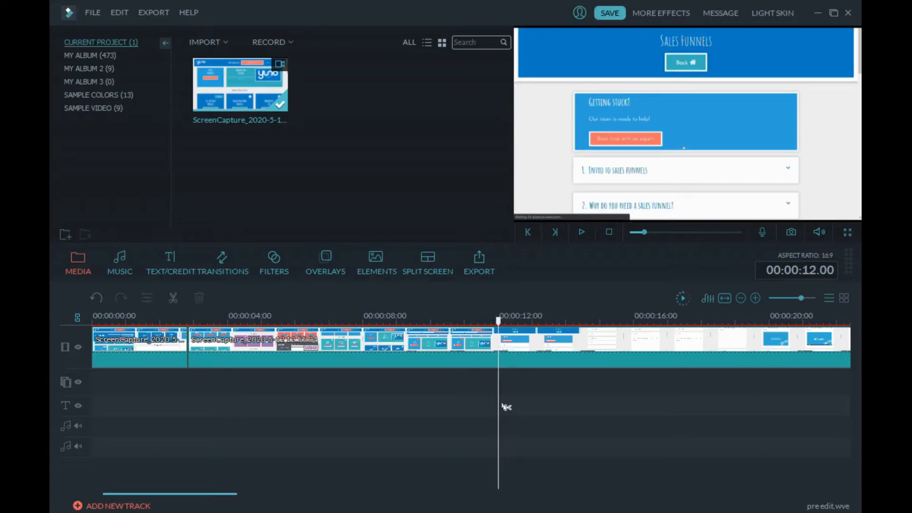
click(511, 410)
Step: Delete the middle segment between the two cuts and play back across the join
click(199, 408)
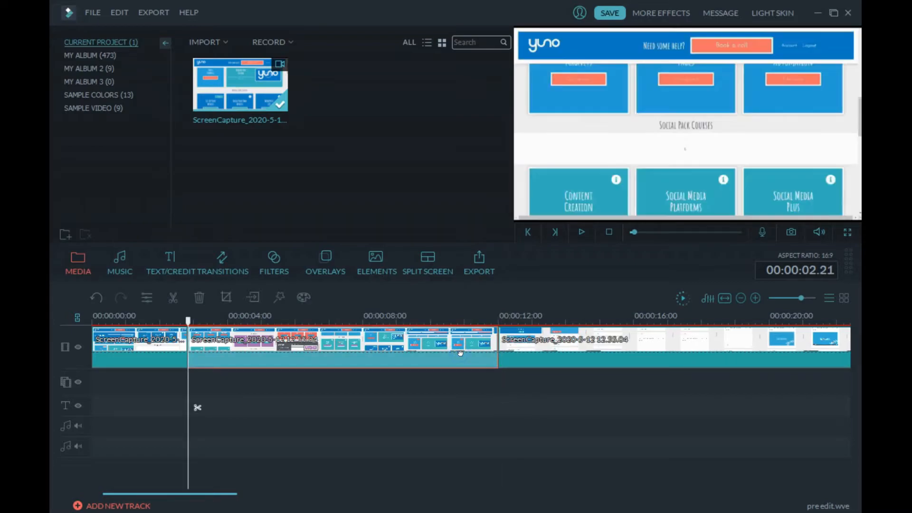
click(171, 408)
key(space)
key(space)
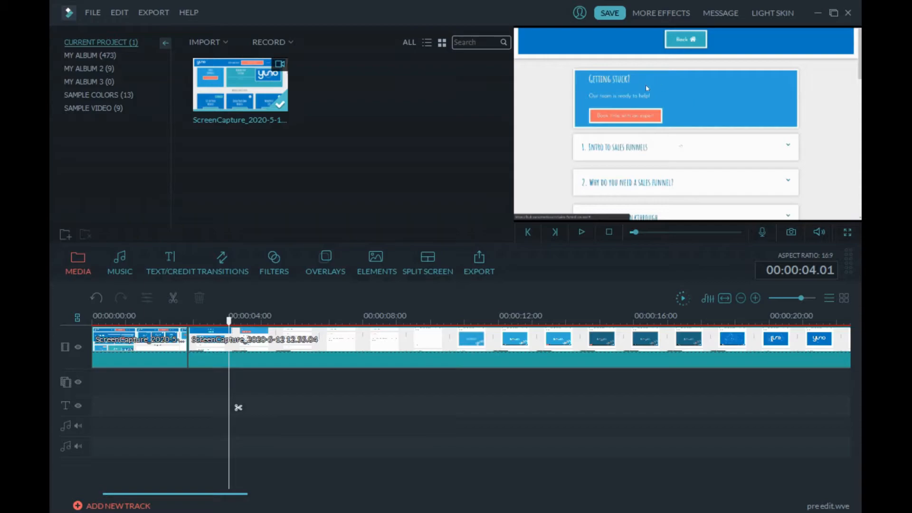
Step: Delete both remaining clip segments from the timeline to clear the video track
click(412, 353)
key(Delete)
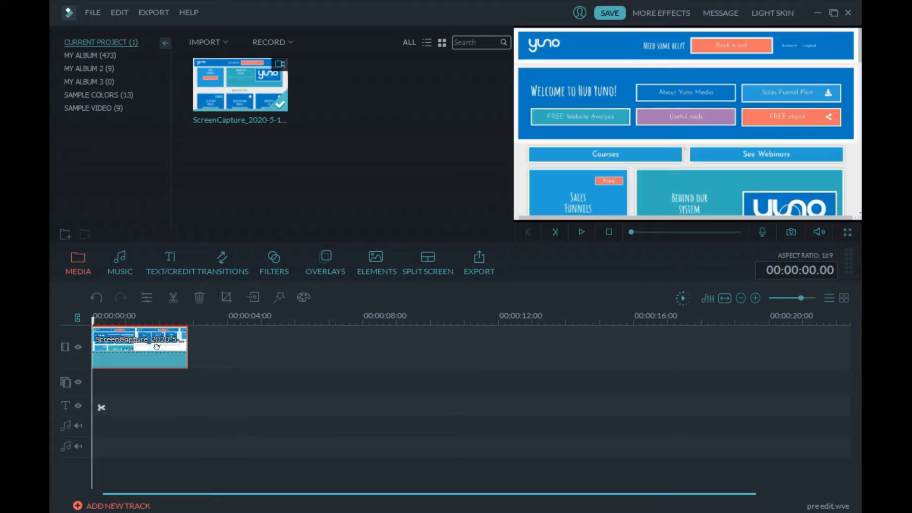
key(Delete)
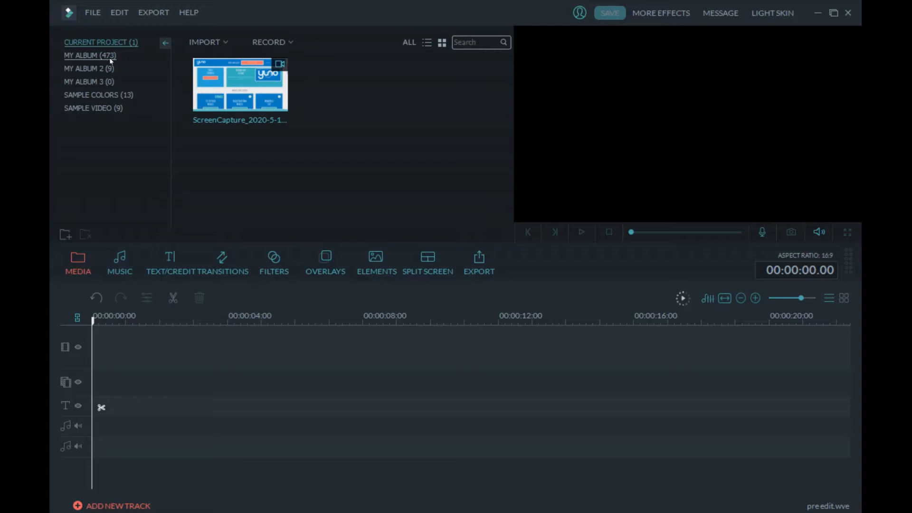
Step: Import image 4, the Hub Yuno title banner, from the video edit assets folder into the current project
click(227, 42)
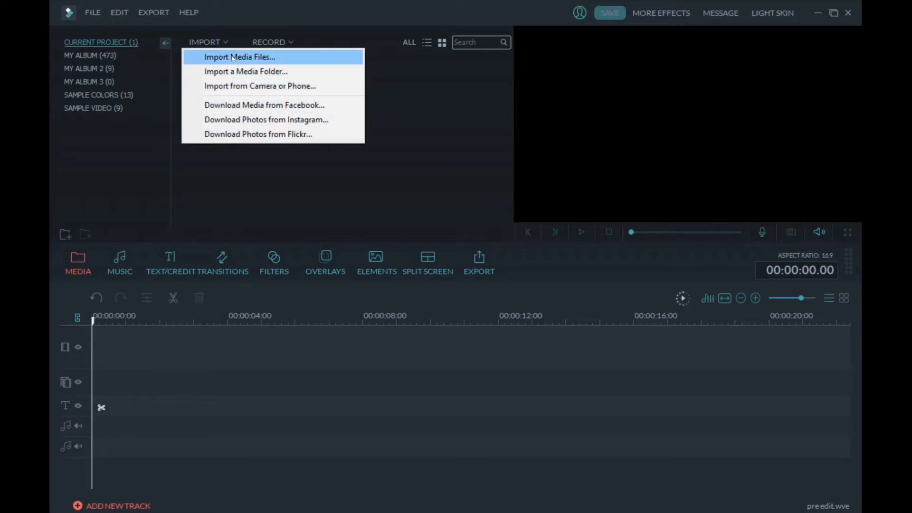
click(233, 58)
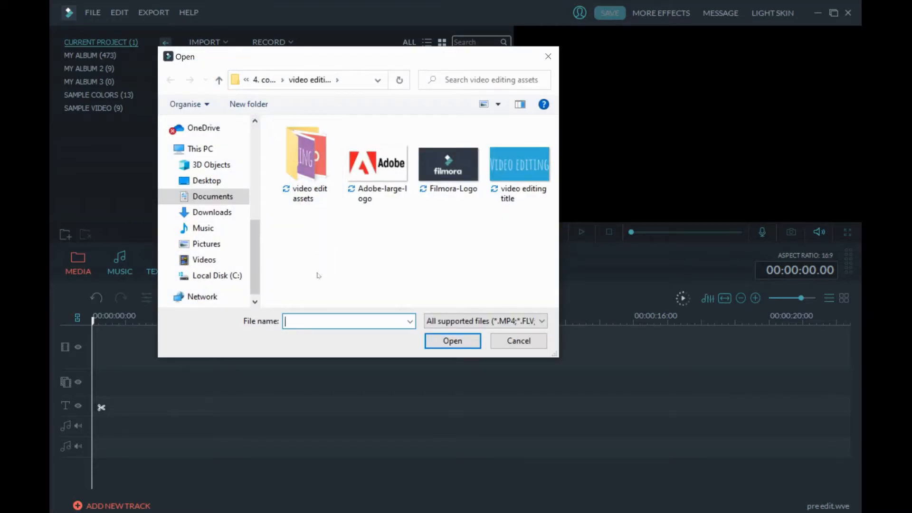
double_click(322, 157)
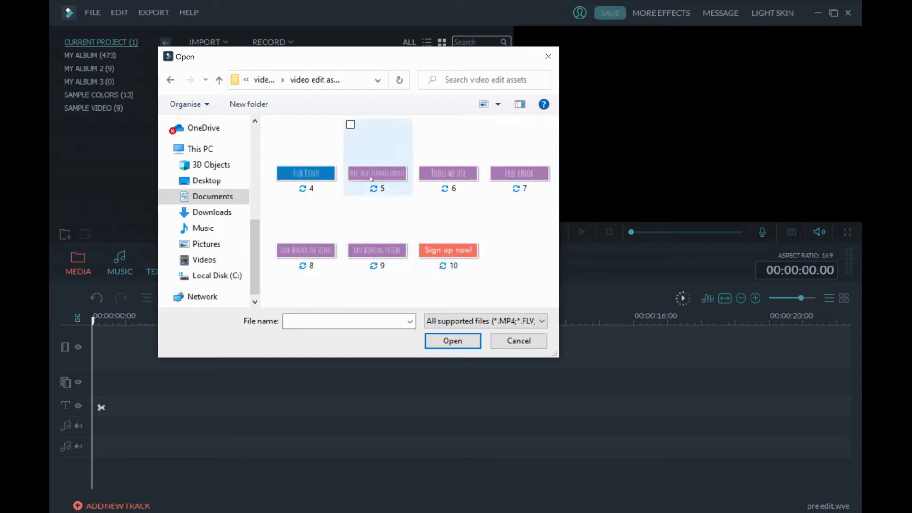
double_click(313, 178)
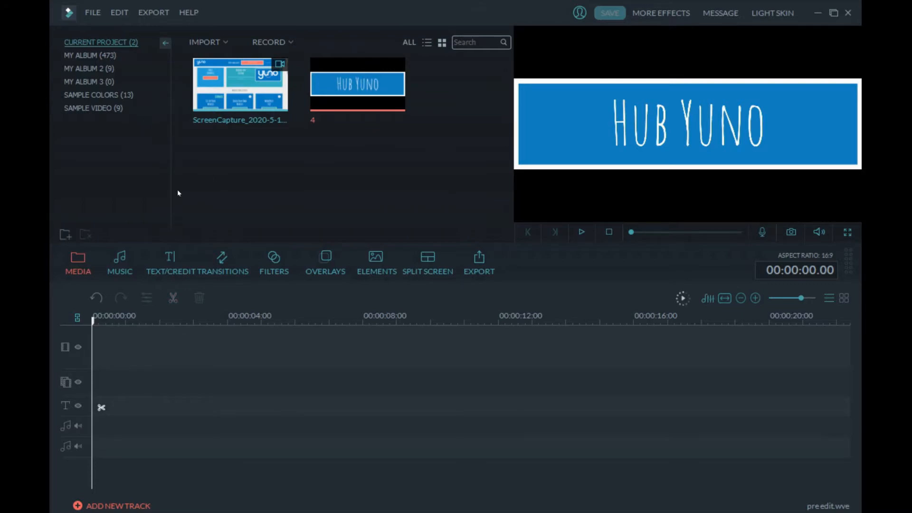
Step: Find the light blue background image in My Album by searching "back" and place it at the start of the video track
click(99, 55)
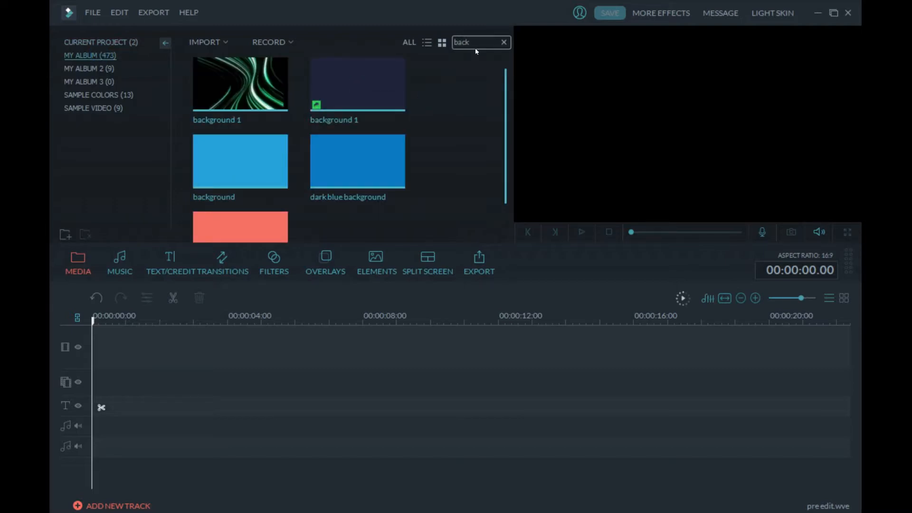
click(271, 163)
drag(269, 207, 147, 343)
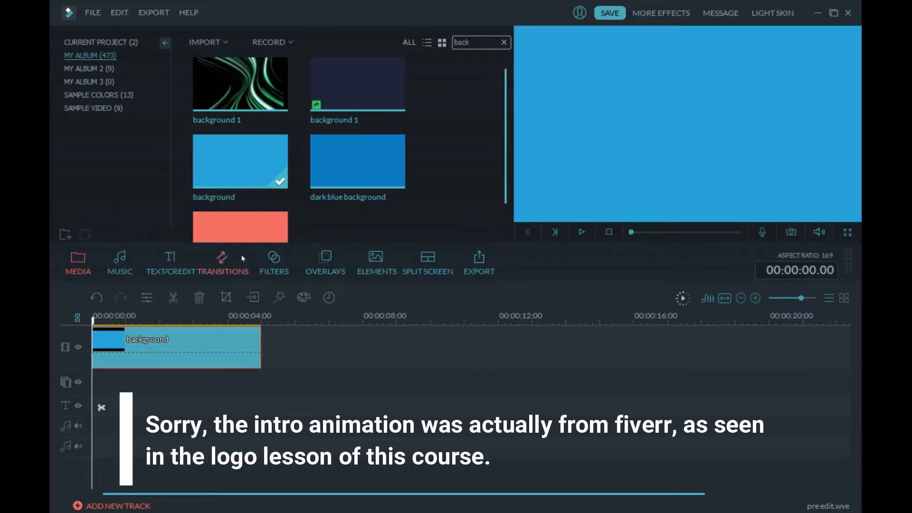
Step: Search the album for "intro" and insert the blue logo intro clip before the background on the video track
key(ctrl+a)
text(intro)
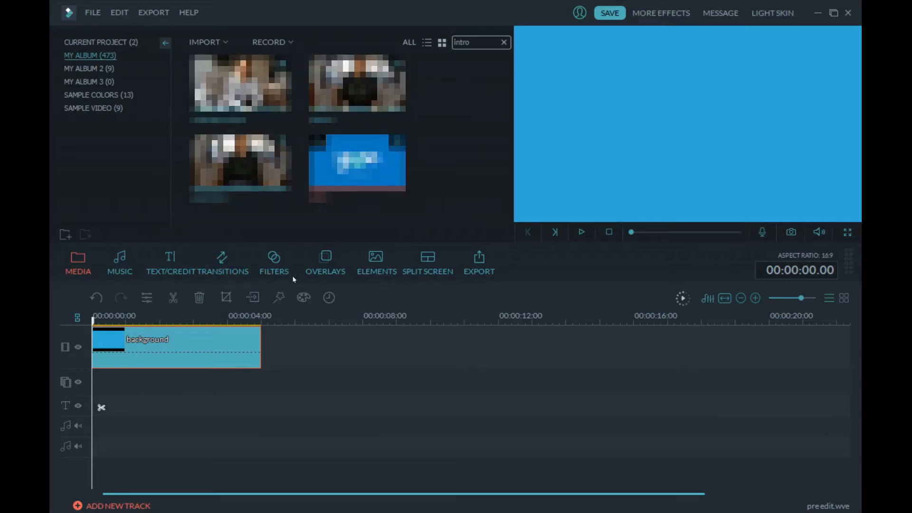
drag(113, 355, 95, 348)
drag(511, 342, 511, 343)
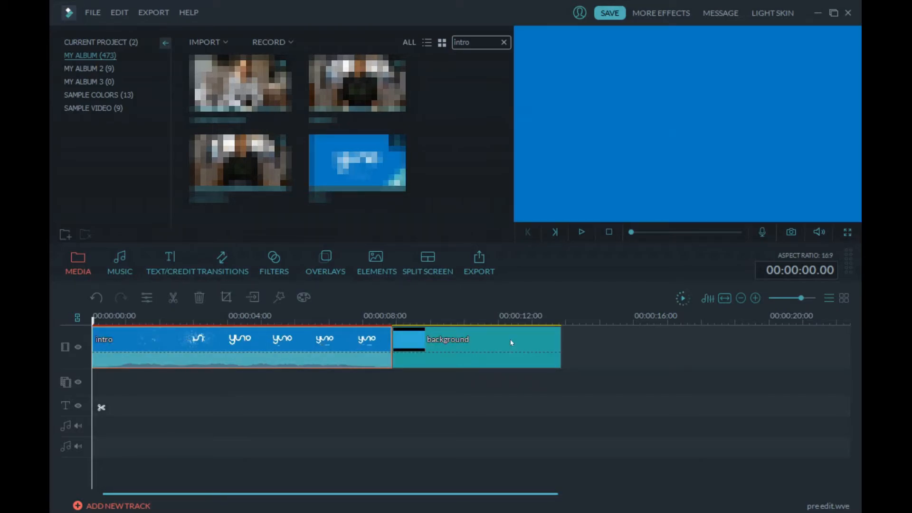
Step: Play back the intro animation and preview the background clip at 00:00:09.12
click(582, 232)
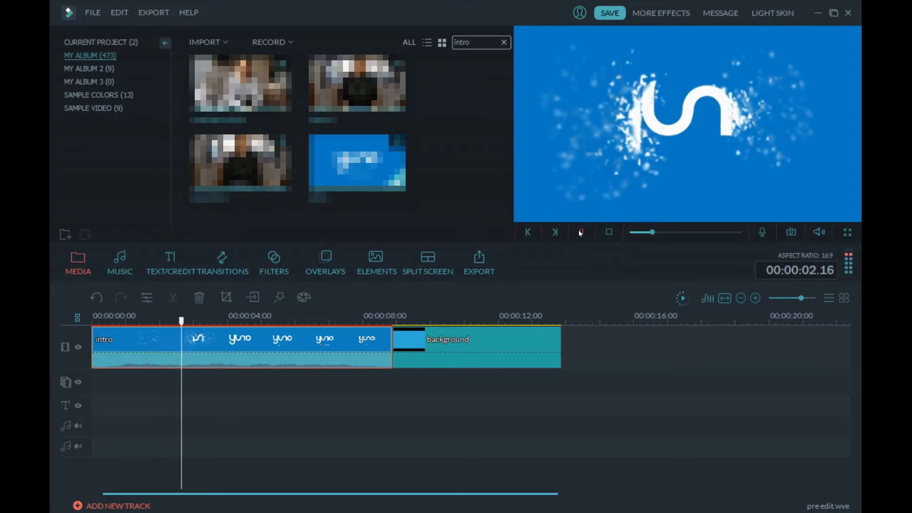
click(580, 232)
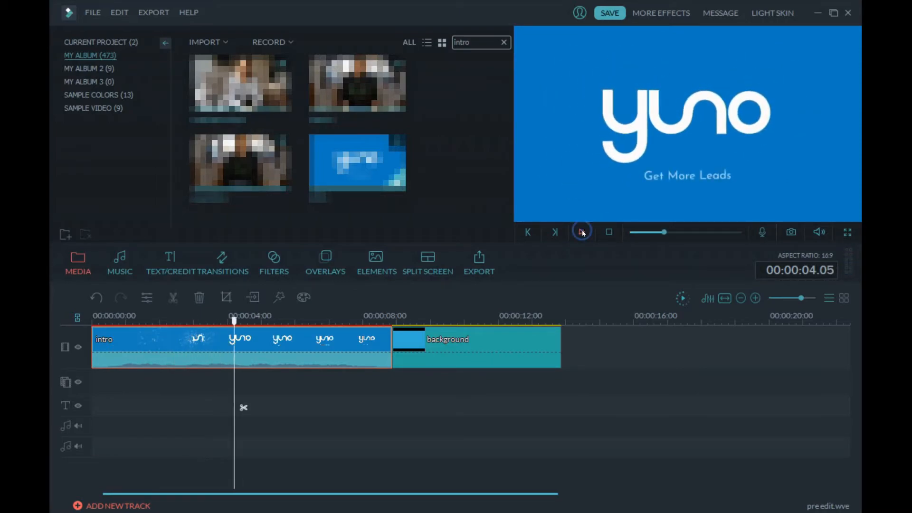
click(413, 320)
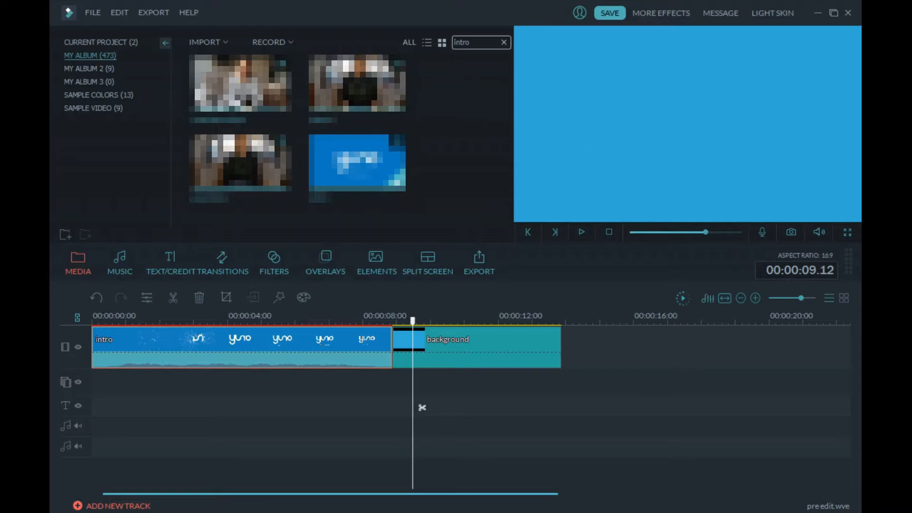
Step: Search the album for "boar", place the boarder image at the start of the first overlay track, and preview it over the intro
double_click(463, 43)
text(boar)
drag(277, 102, 259, 409)
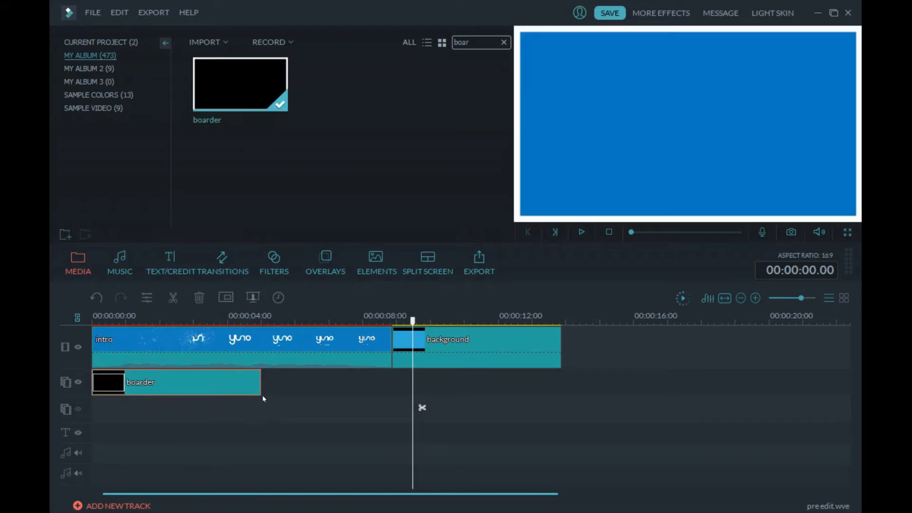
click(198, 322)
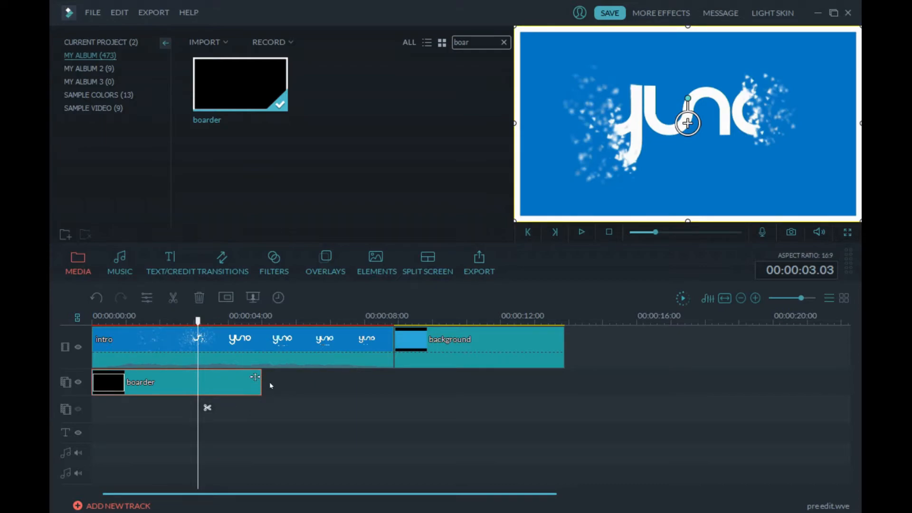
Step: Extend the boarder clip to a duration of 00:00:13:22, ending with the background clip, and preview it over the background
drag(255, 377, 558, 381)
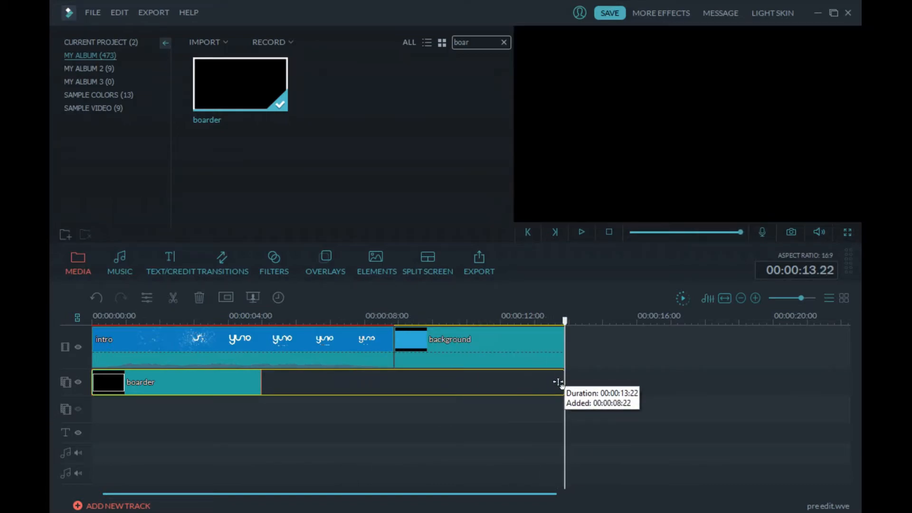
click(498, 317)
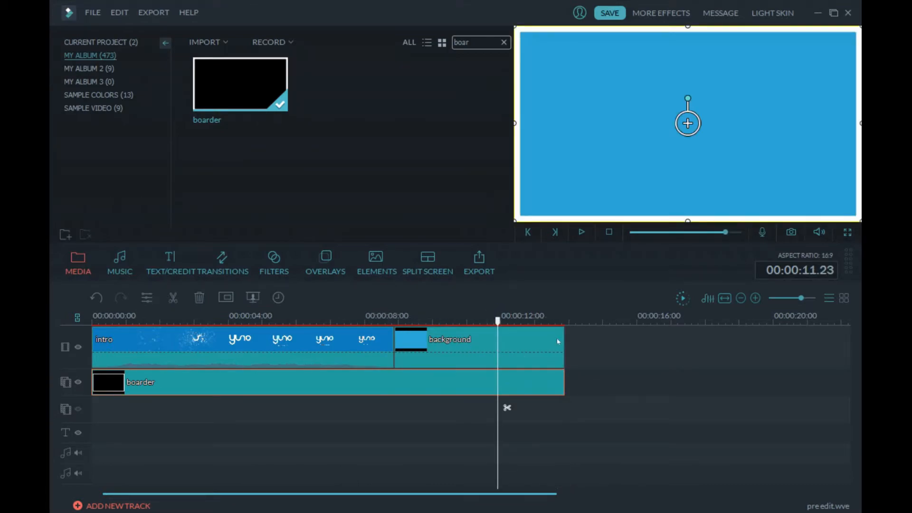
click(430, 411)
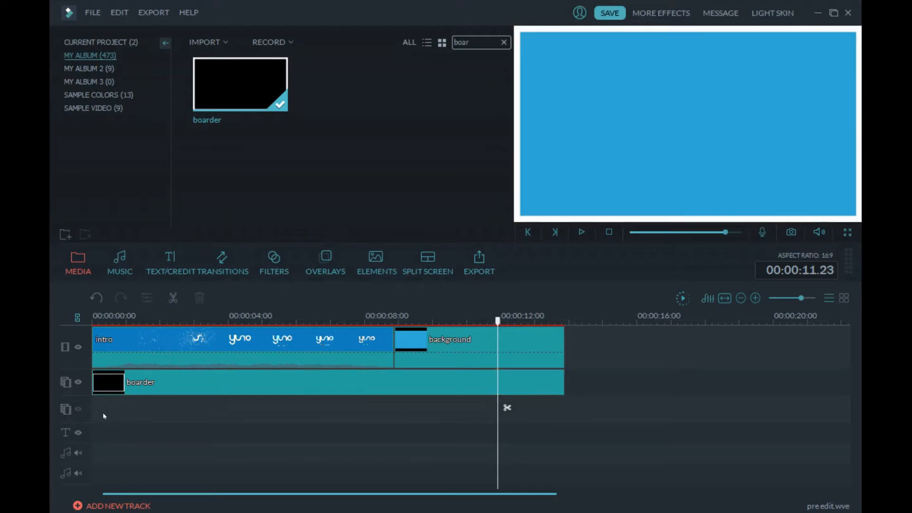
Step: Place the project's screen capture on the second overlay track, starting with the background clip at 00:00:08.22
click(108, 43)
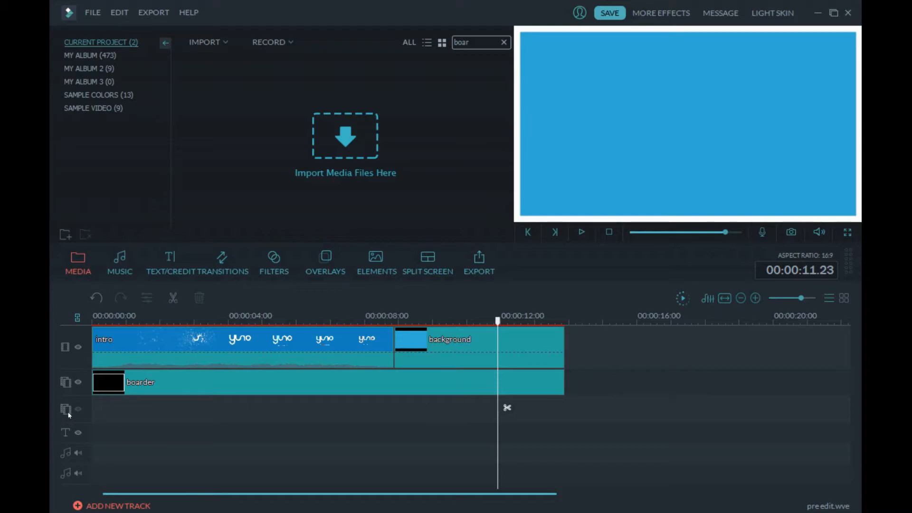
click(505, 43)
drag(275, 102, 399, 413)
drag(585, 454, 583, 452)
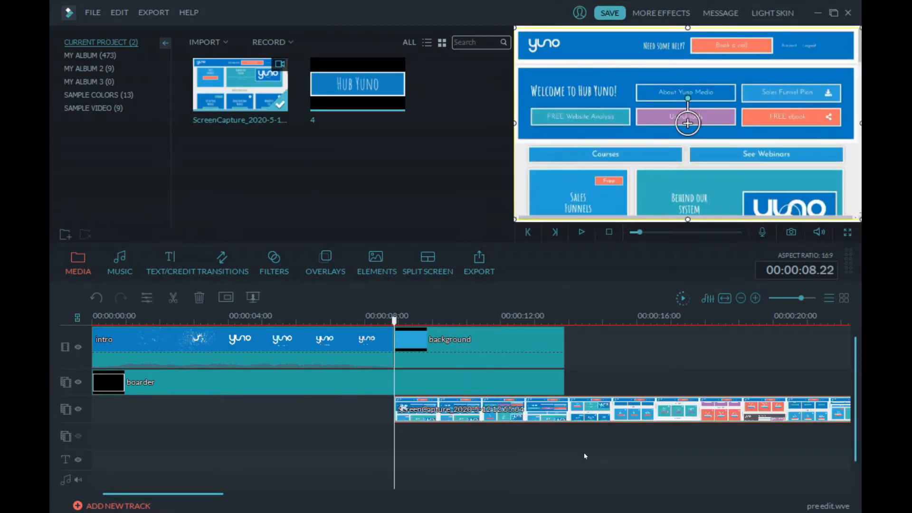
Step: Split the screen capture clip at 00:00:10.08 and delete the part before the cut
drag(394, 320, 444, 328)
click(455, 420)
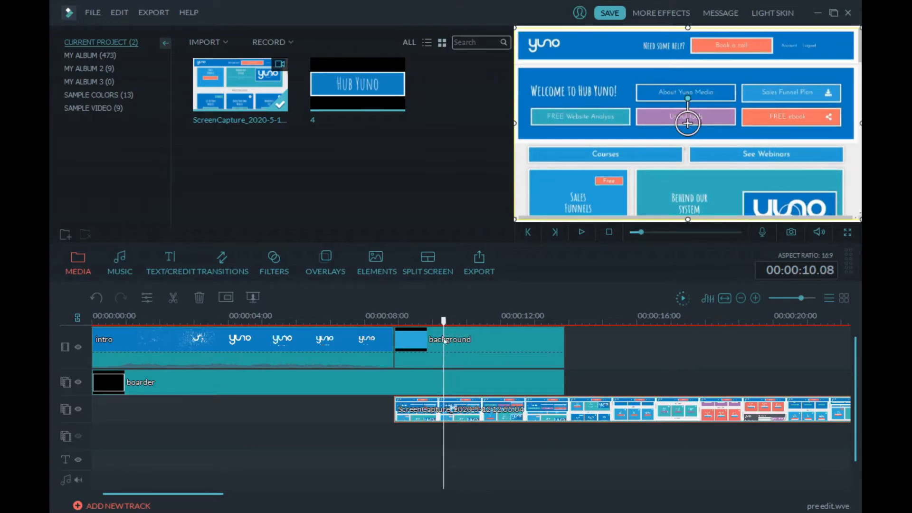
click(449, 408)
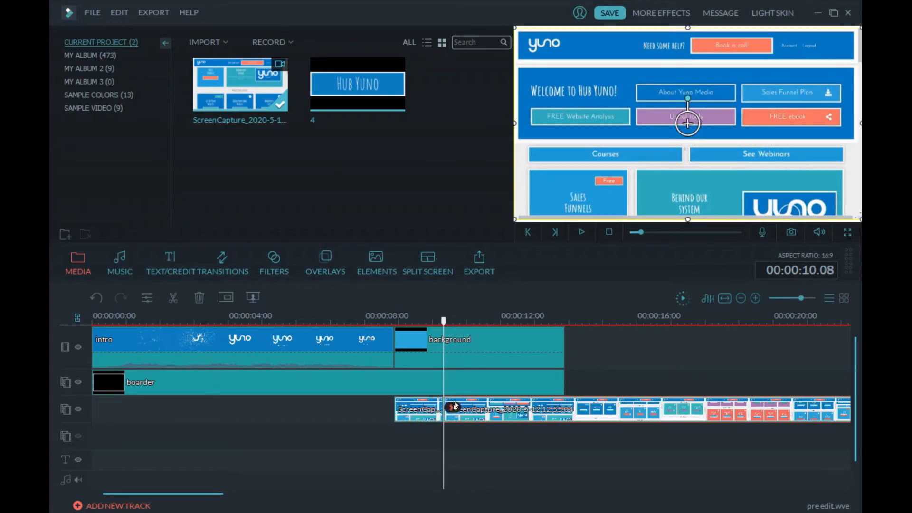
click(421, 408)
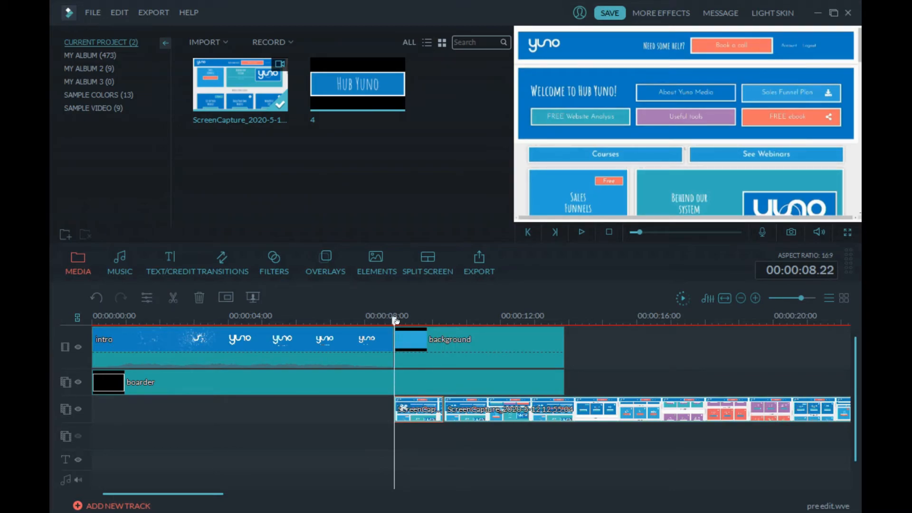
key(Delete)
Step: Play the screen capture, split it at 00:00:14.18 and delete the part after the cut
drag(399, 324, 525, 332)
key(space)
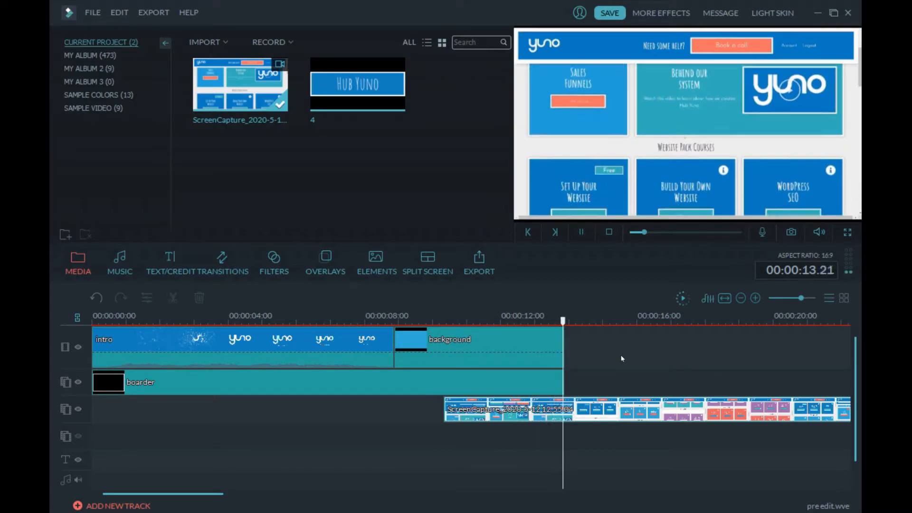
click(603, 408)
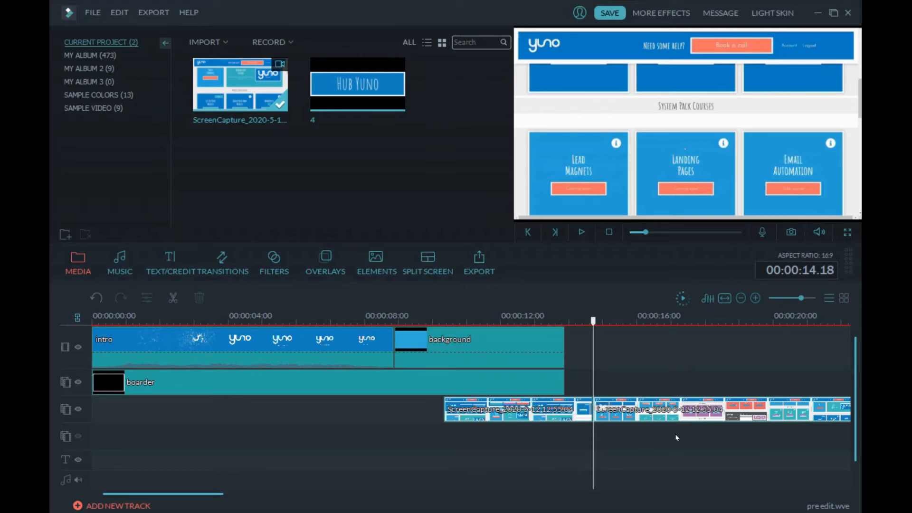
click(685, 412)
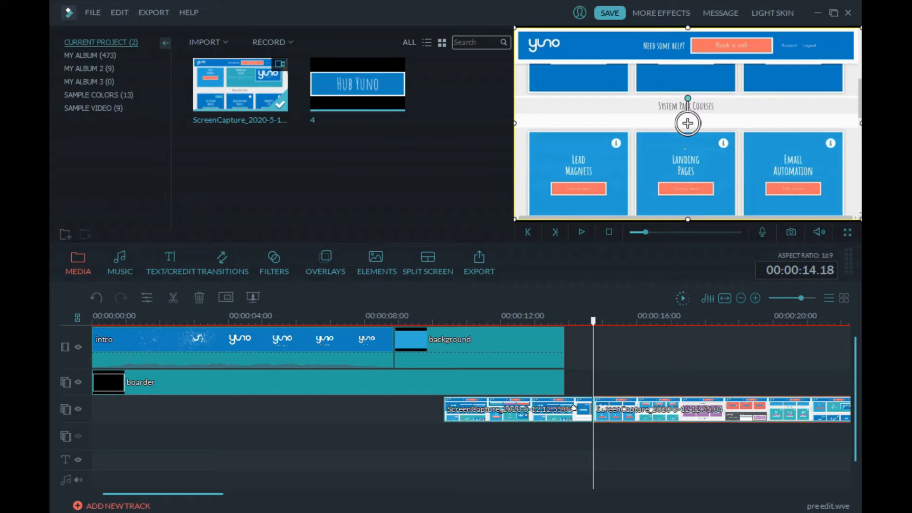
key(Delete)
Step: Move the remaining screen capture segment so it starts with the background clip at 00:00:08.22
drag(570, 408, 423, 410)
drag(497, 407, 479, 414)
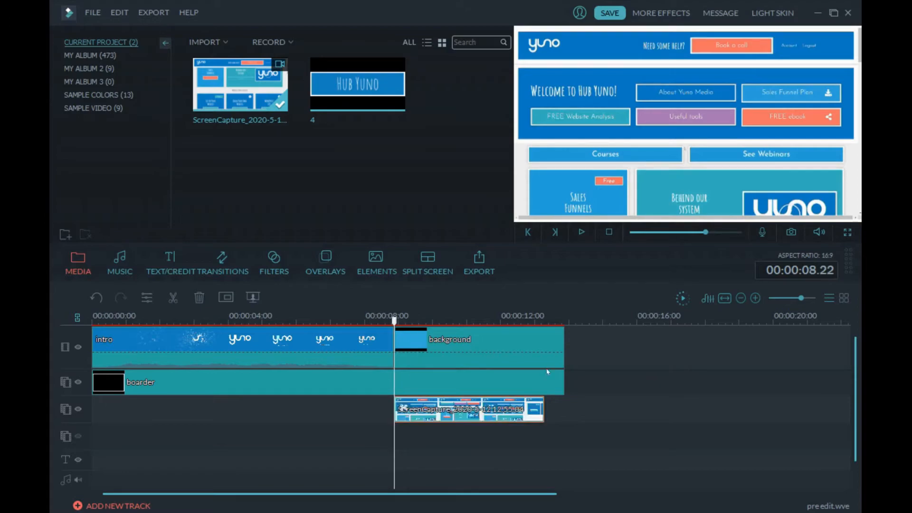
click(553, 339)
click(539, 400)
Step: Split the background and boarder clips at 00:00:13.07, where the screen capture ends, and delete the leftover end pieces
drag(395, 321, 546, 320)
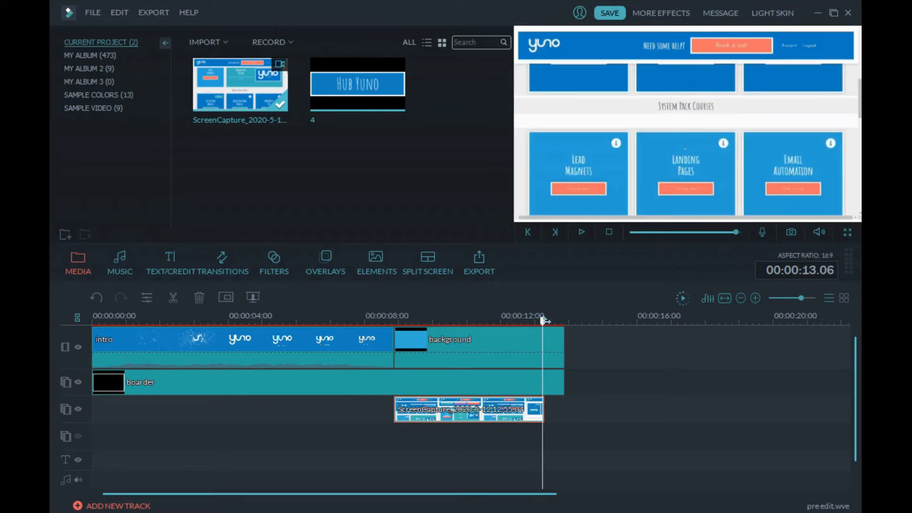
click(545, 320)
click(554, 404)
click(560, 337)
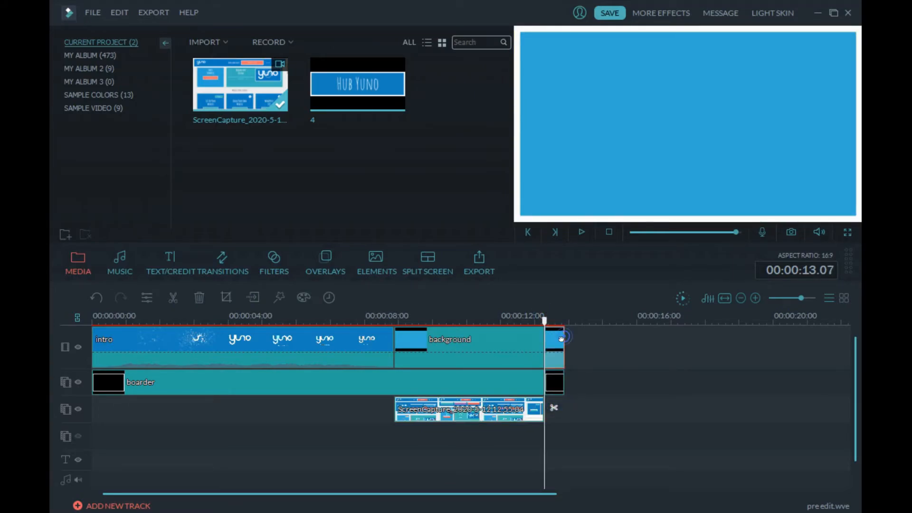
key(Delete)
Step: Scale the screen capture down to about two thirds of the frame and center it over the background
click(483, 422)
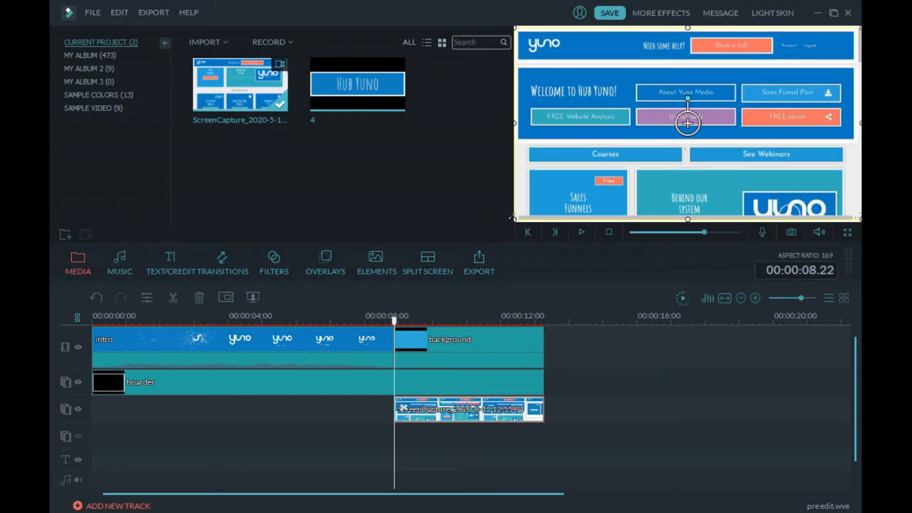
mouse_move(688, 123)
mouse_down()
mouse_move(767, 78)
mouse_move(685, 134)
mouse_up()
drag(790, 72, 812, 68)
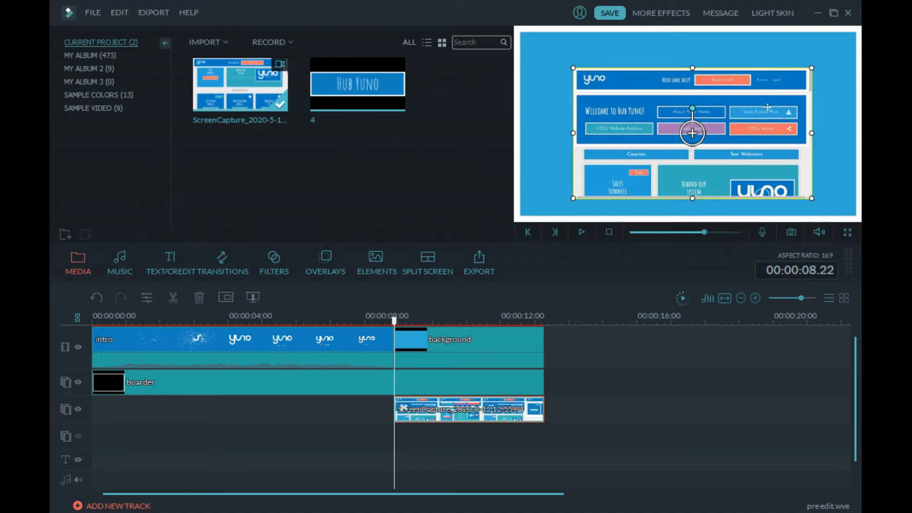
drag(748, 145, 746, 144)
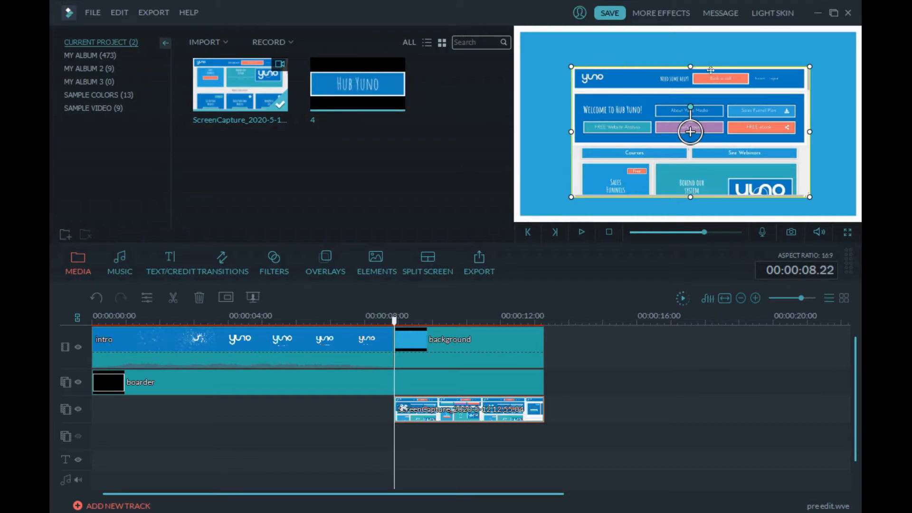
Step: Place the Hub Yuno banner on the third overlay track at 00:00:08.22 and trim its end to 00:00:13.07
mouse_move(398, 94)
click(390, 88)
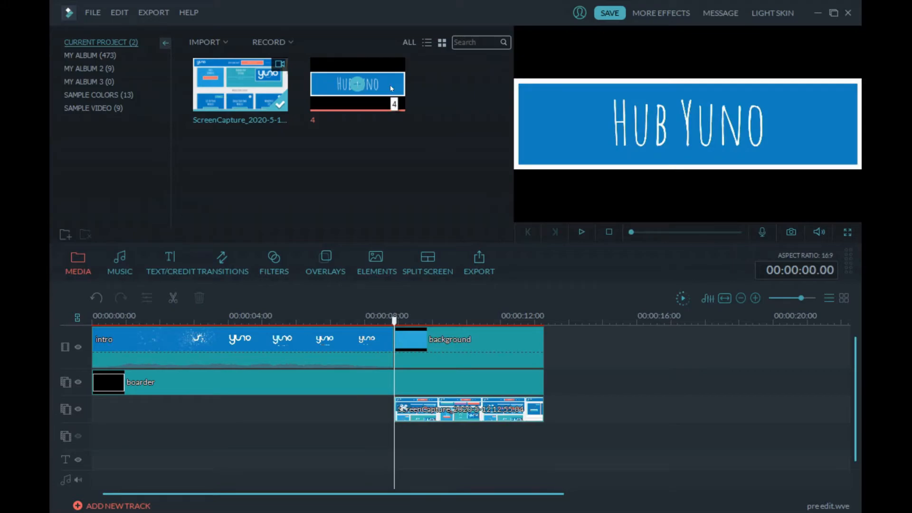
drag(389, 85, 400, 436)
drag(589, 448, 538, 441)
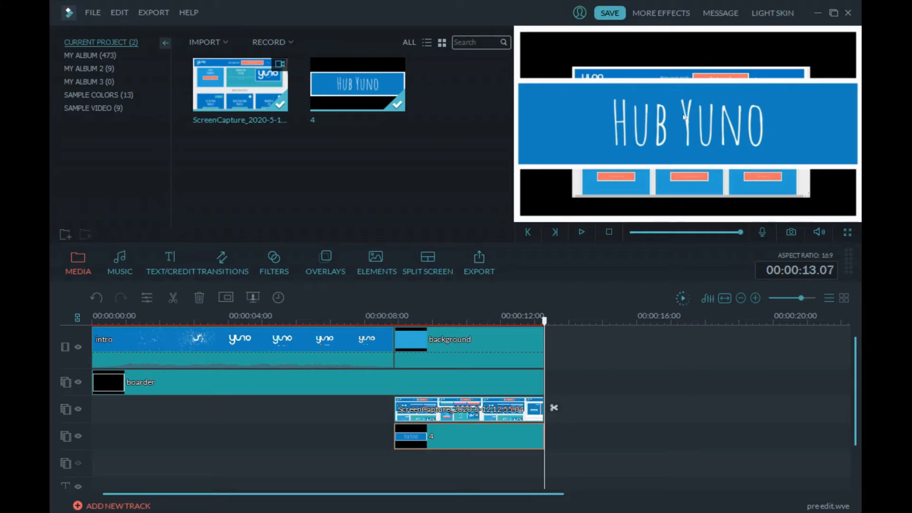
Step: Apply the Boom! motion effect to the Hub Yuno banner clip
click(483, 315)
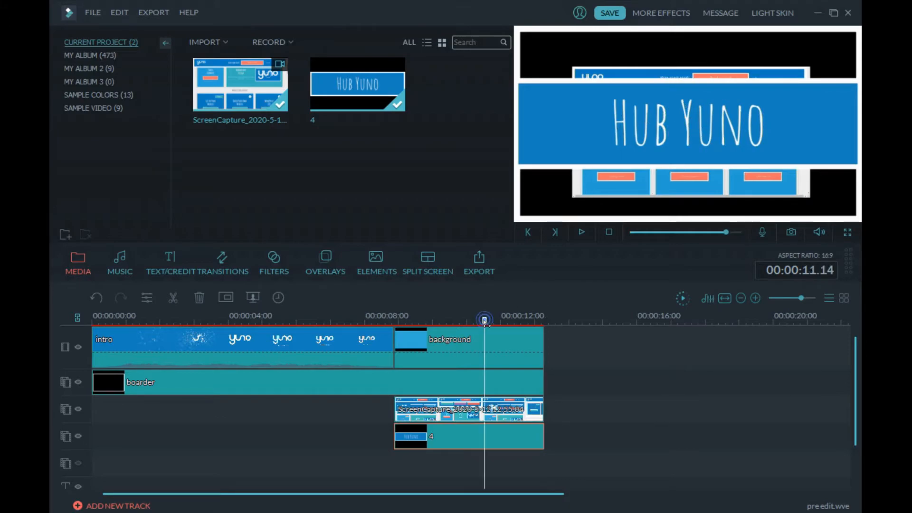
click(487, 440)
double_click(495, 437)
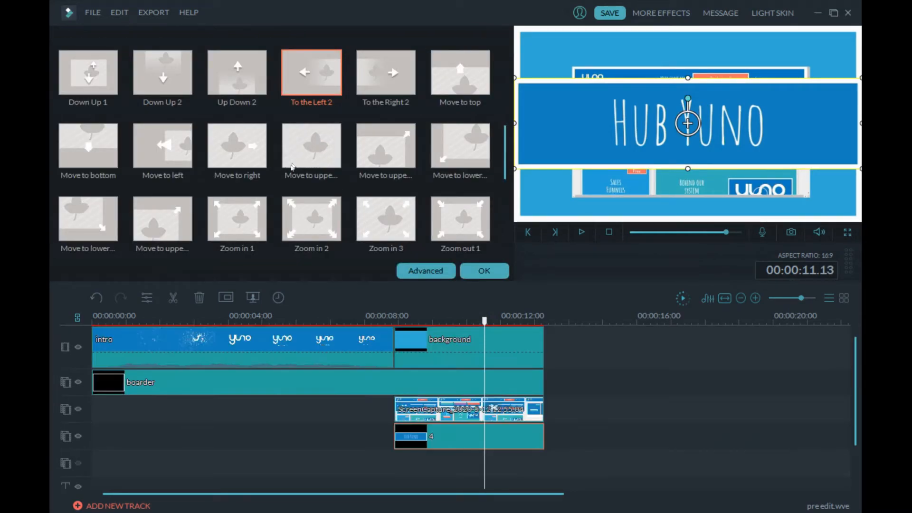
scroll(277, 182, down, 6)
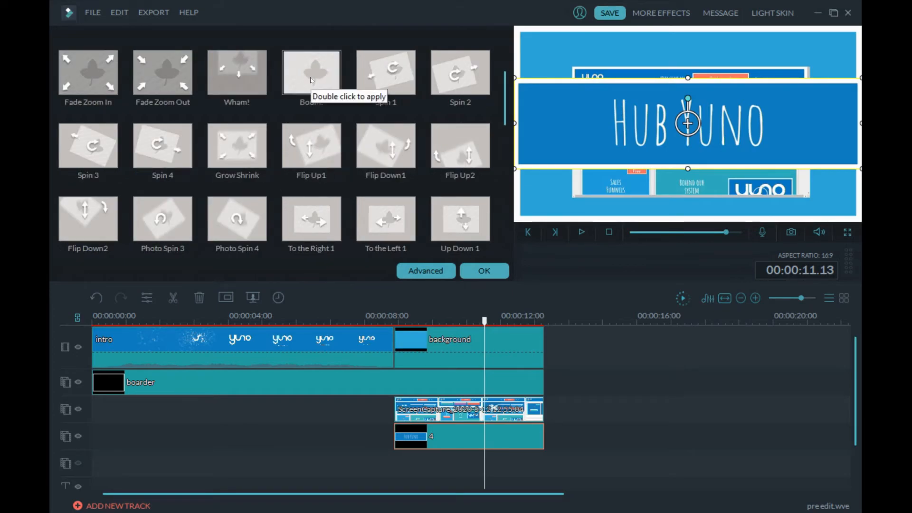
double_click(311, 79)
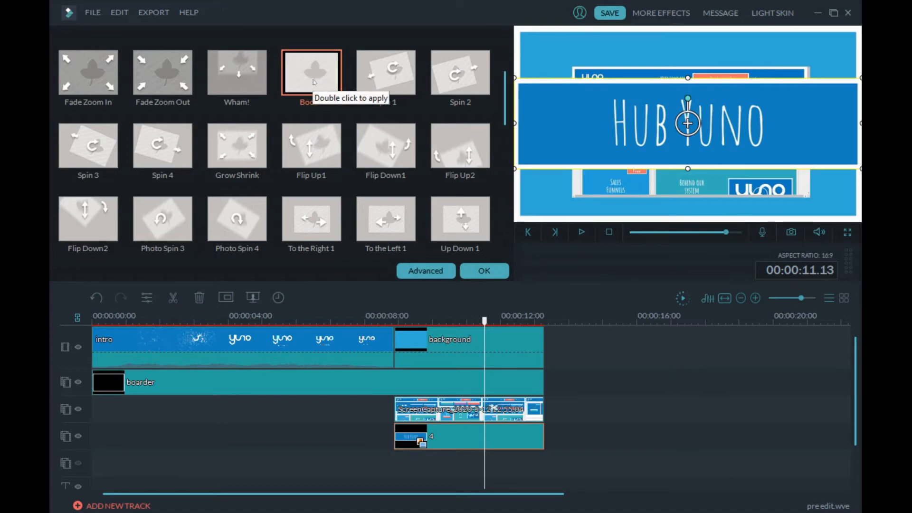
Step: Scale the Hub Yuno banner to about 30% of the frame width, center it over the screen capture's top edge and preview it
drag(688, 123, 739, 48)
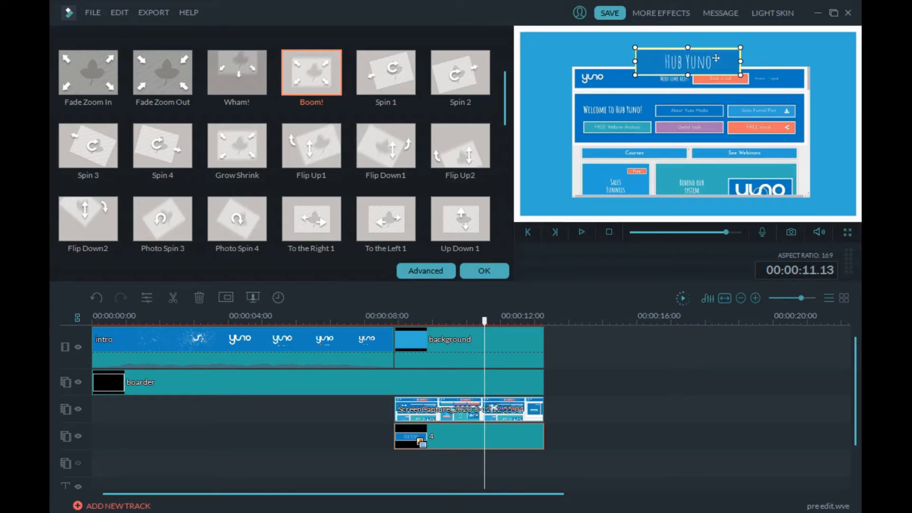
click(667, 427)
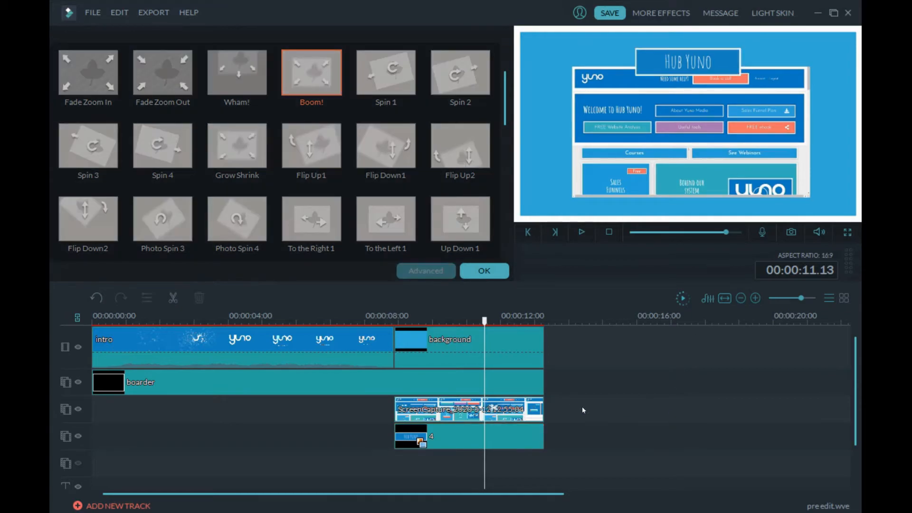
drag(484, 329, 368, 344)
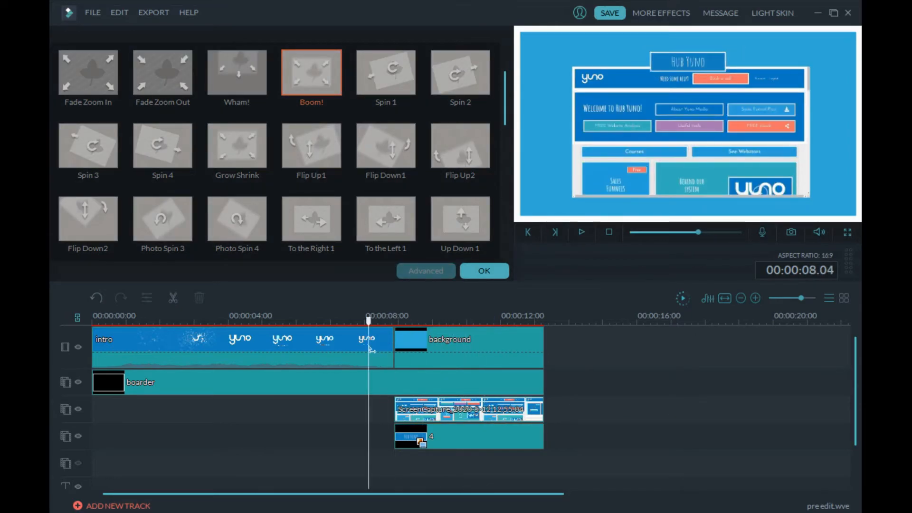
key(space)
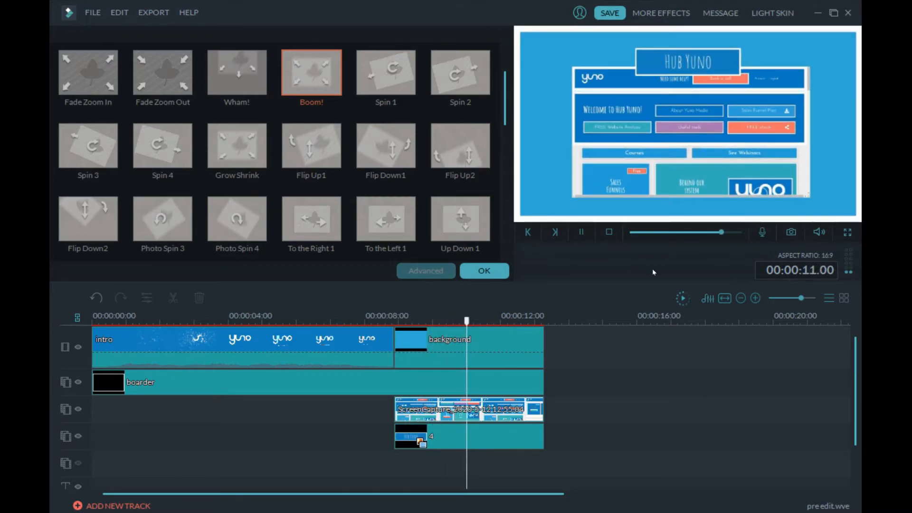
key(space)
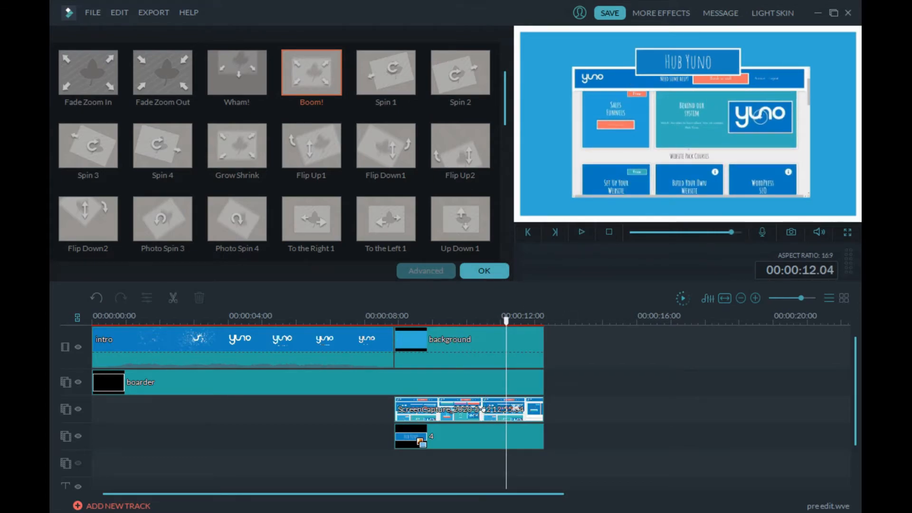
Step: Scale the screen capture to about 40% of the frame width and place it in the frame's upper-right corner
click(612, 164)
drag(571, 195, 712, 121)
drag(779, 80, 801, 65)
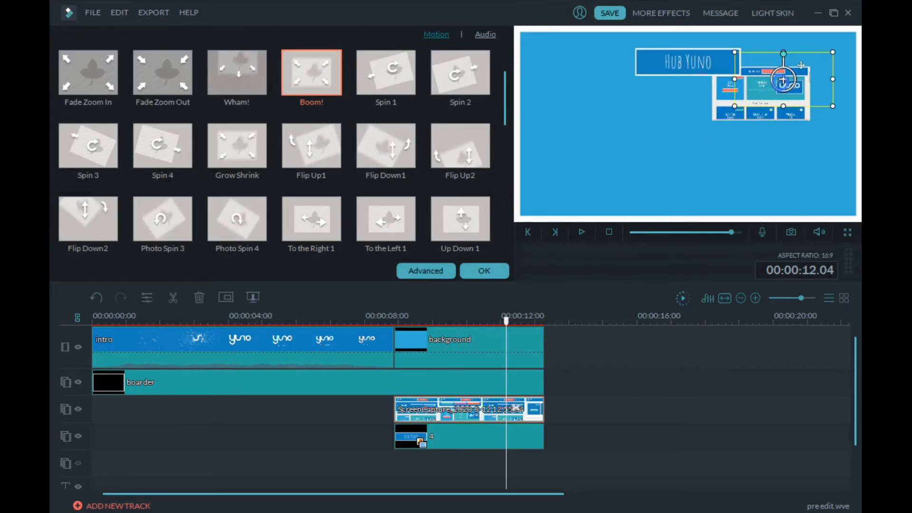
drag(735, 106, 702, 128)
Step: Apply the To the Right 2 motion effect to the Hub Yuno banner in place of its existing motion
drag(661, 58, 596, 86)
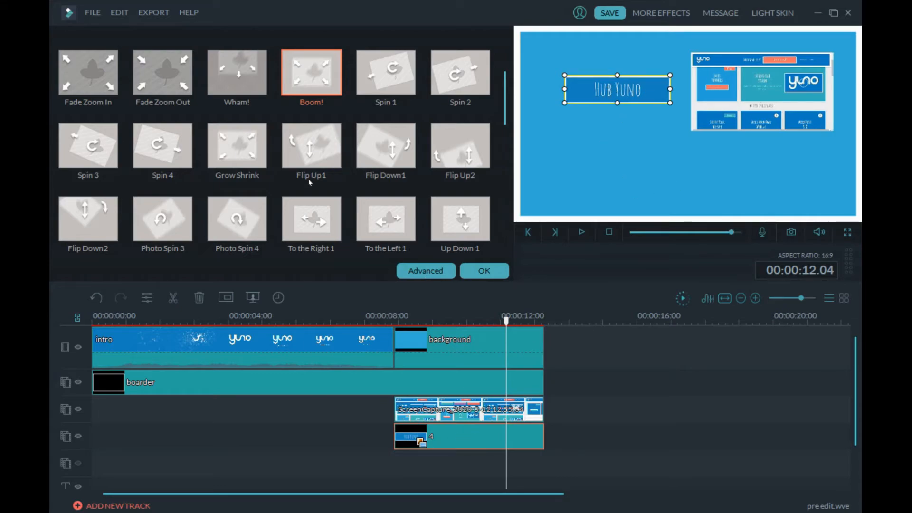
drag(503, 108, 498, 143)
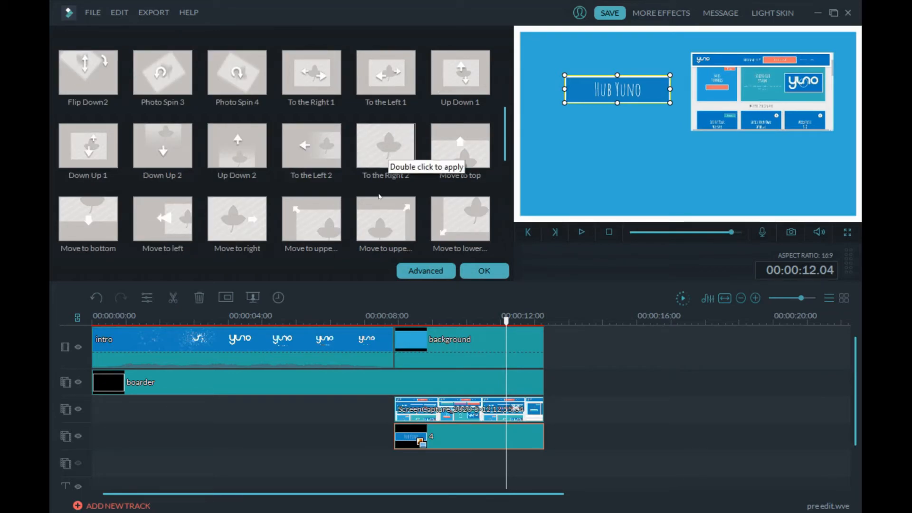
double_click(378, 145)
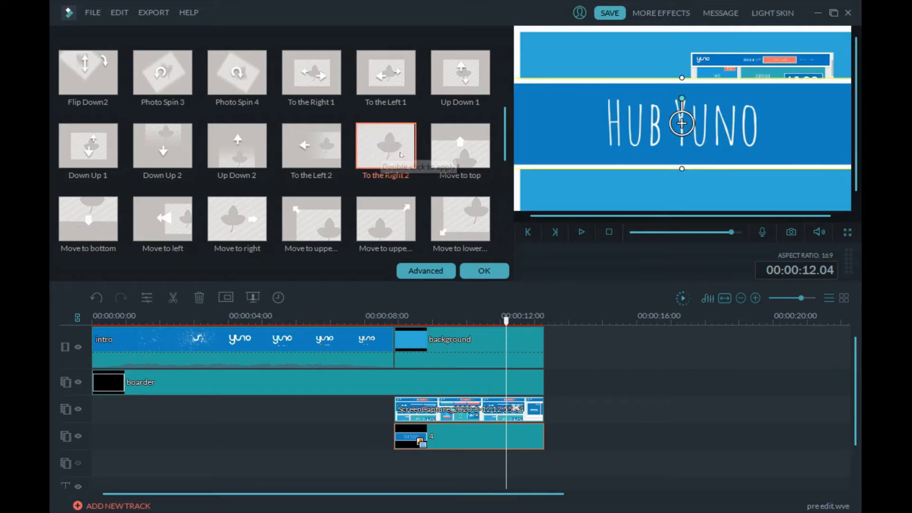
Step: Scale the Hub Yuno banner to about 35% of the frame width beside the screen capture, then preview and accept its motion
click(467, 320)
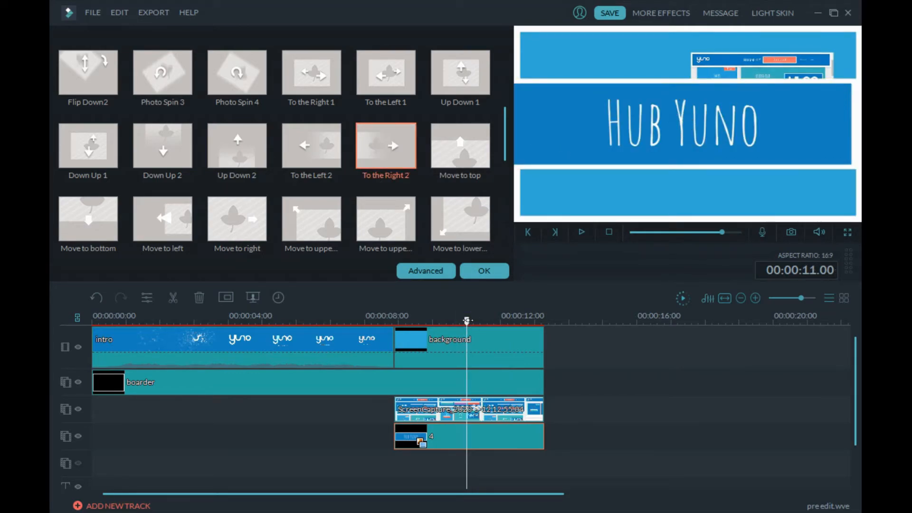
click(478, 435)
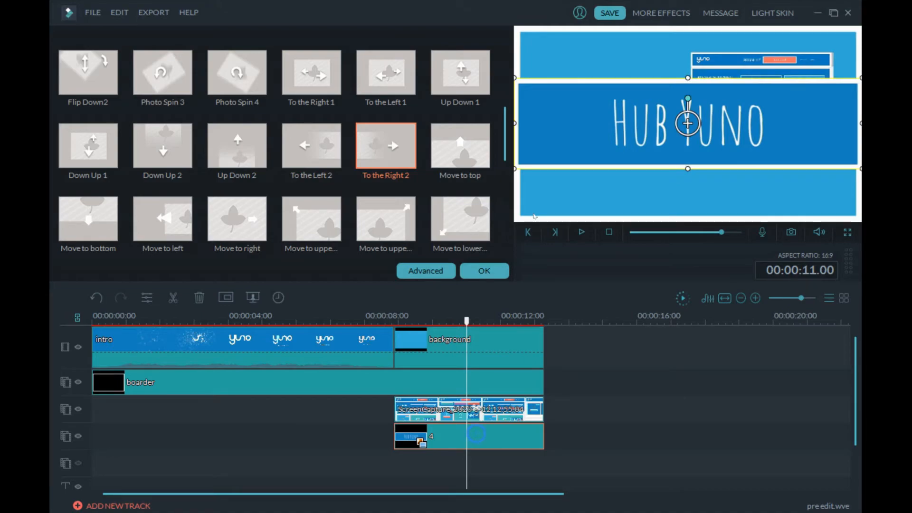
drag(688, 123, 630, 92)
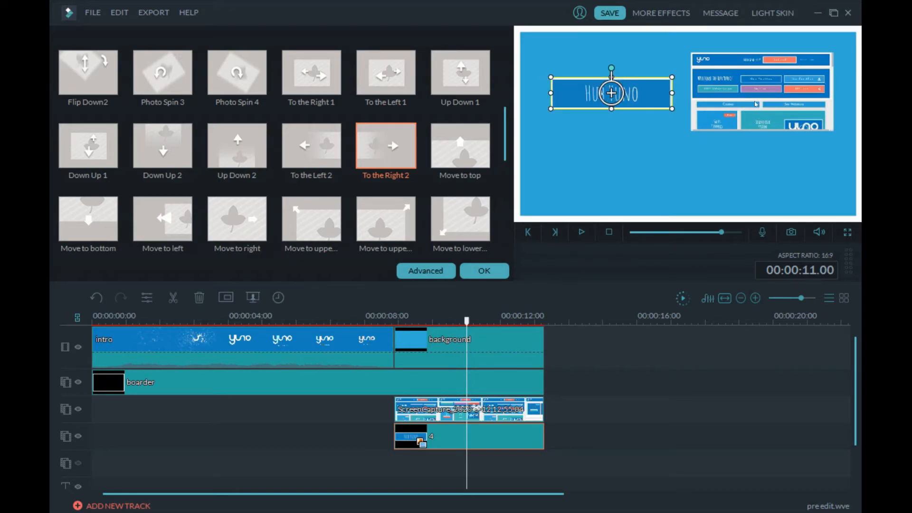
click(383, 321)
key(space)
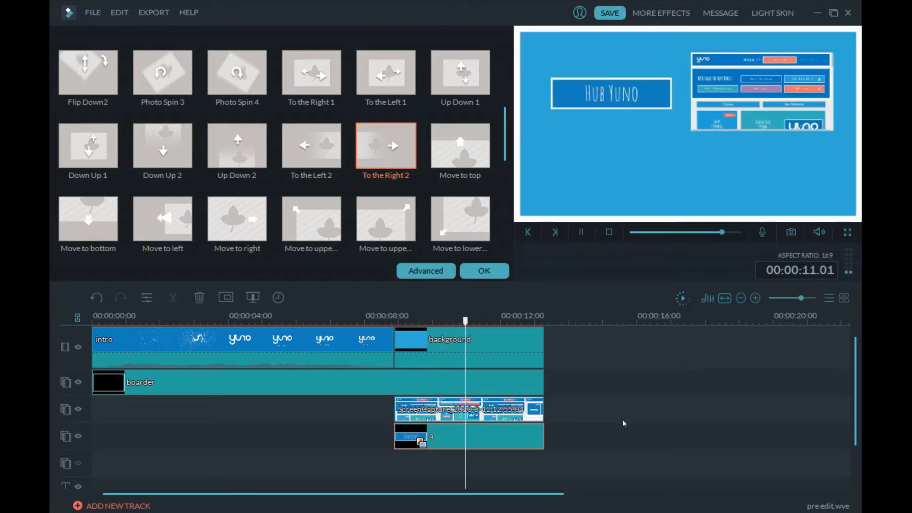
key(space)
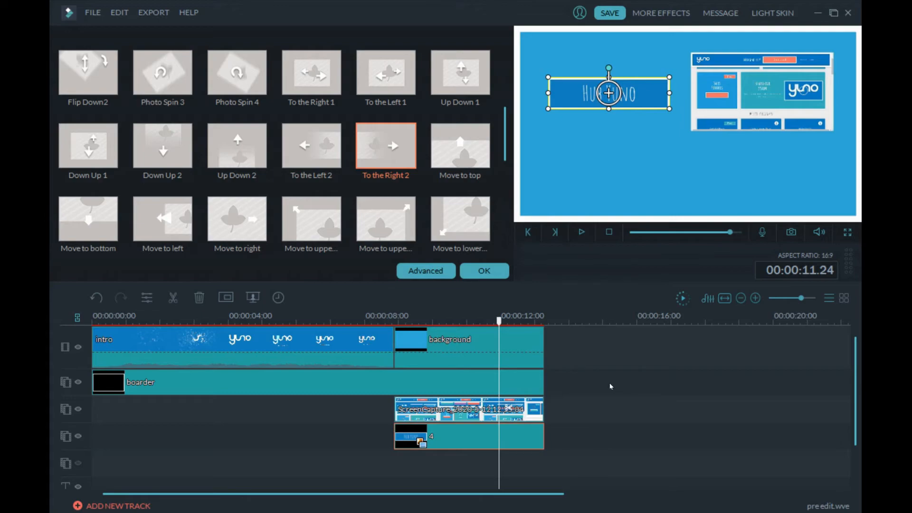
click(505, 273)
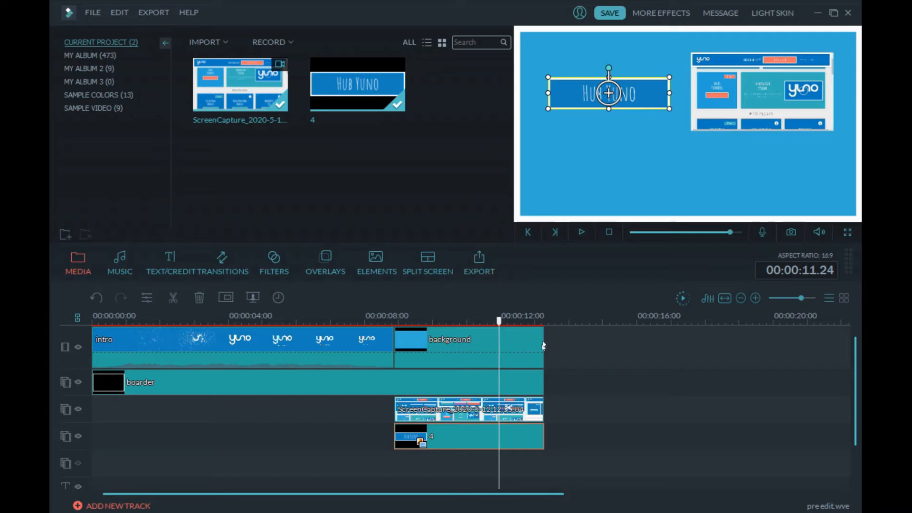
Step: Import the Sign up now! image, file 10, from the video edit assets folder
click(221, 42)
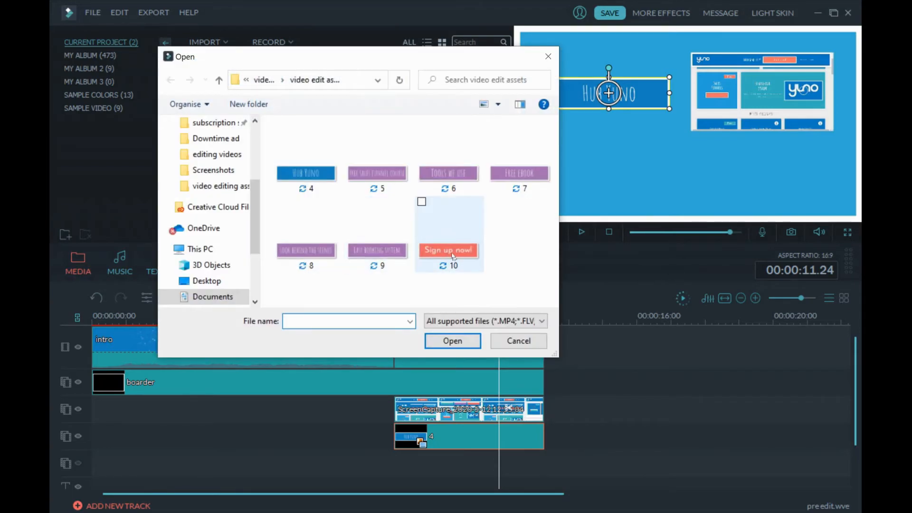
double_click(450, 239)
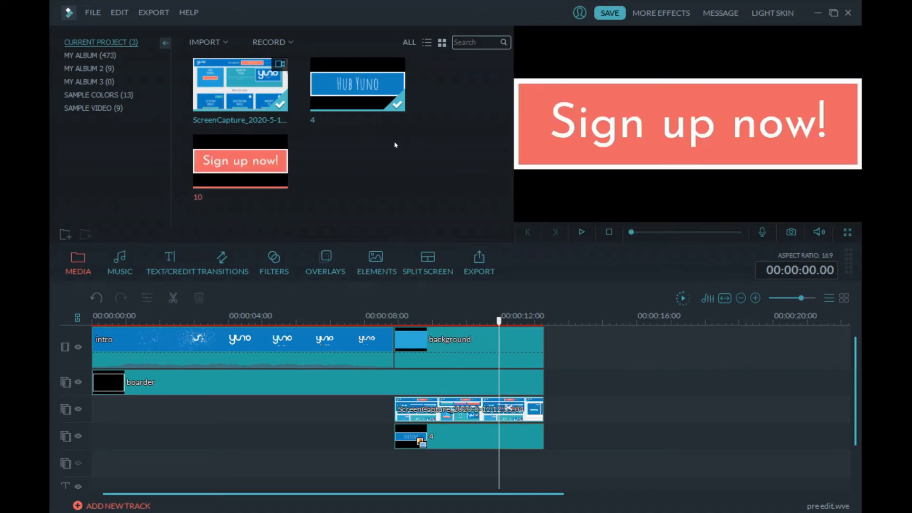
Step: Extend the background clip to 00:00:19.02, and place the Sign up now! image right after the screen capture with the boarder extended to its end
click(530, 350)
drag(538, 342, 742, 347)
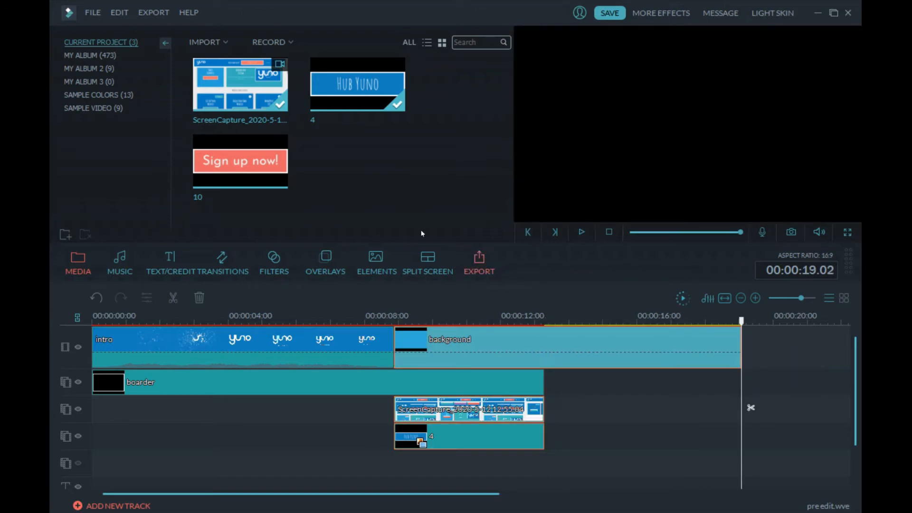
drag(278, 155, 707, 376)
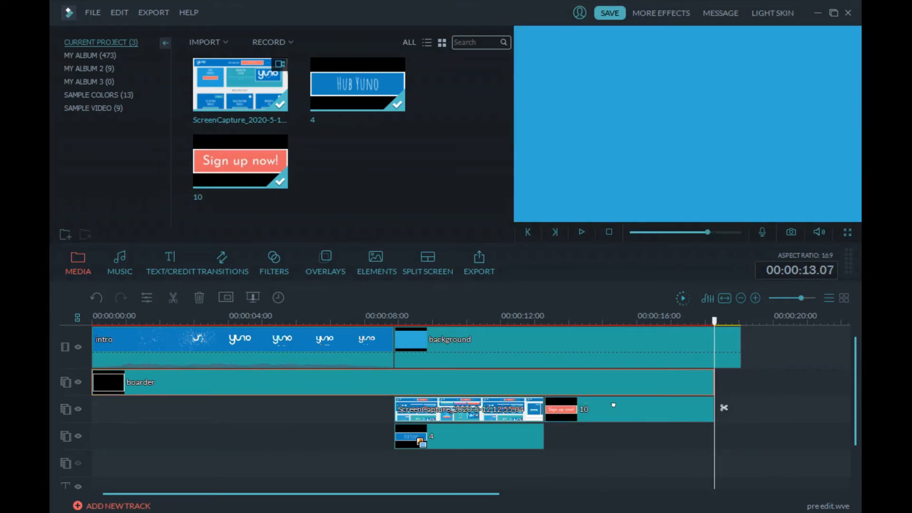
Step: Scale the Sign up now! image to about 45% of the frame width, centered on the background
click(613, 409)
click(623, 317)
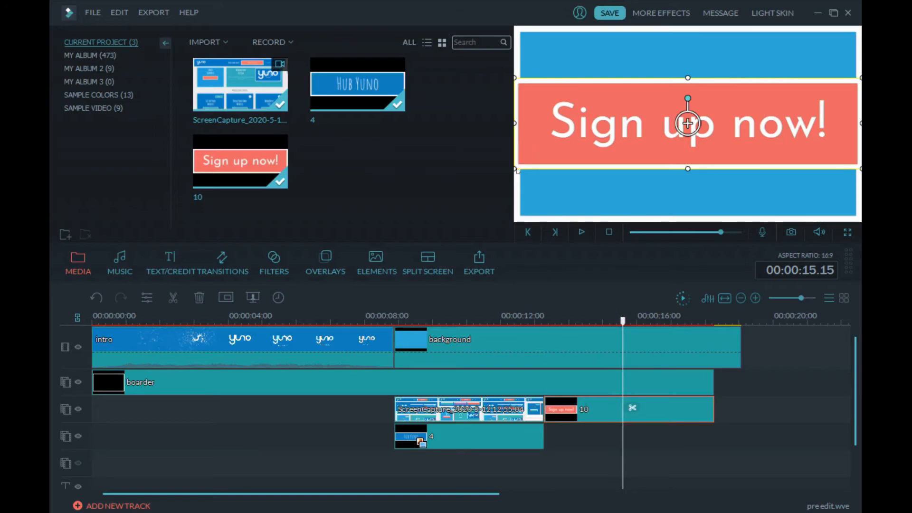
drag(513, 168, 663, 127)
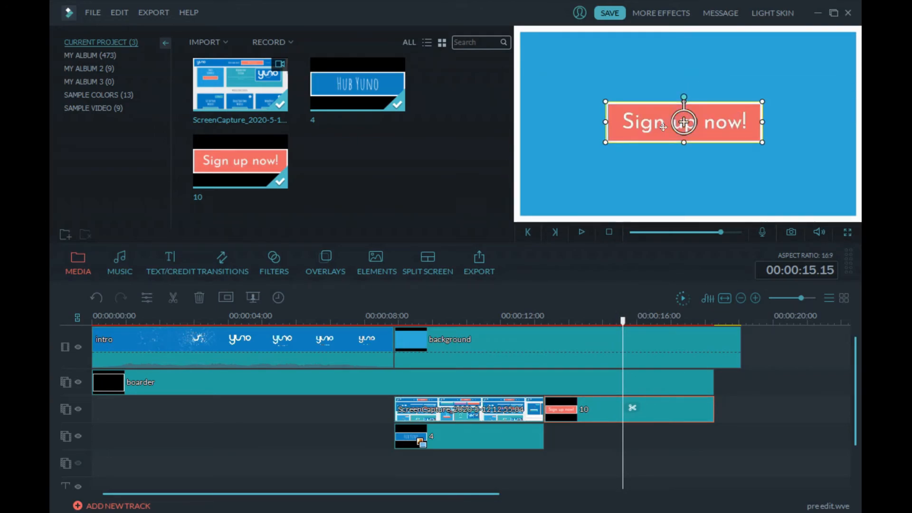
click(650, 154)
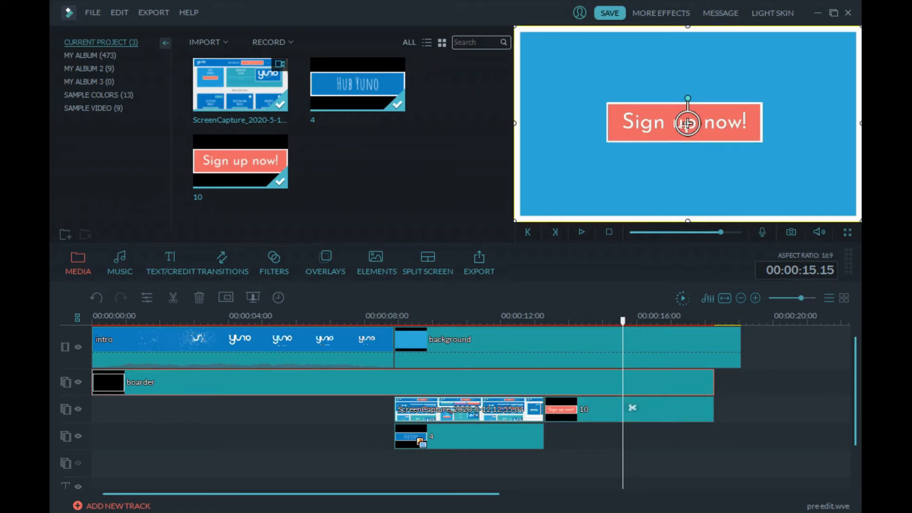
click(745, 457)
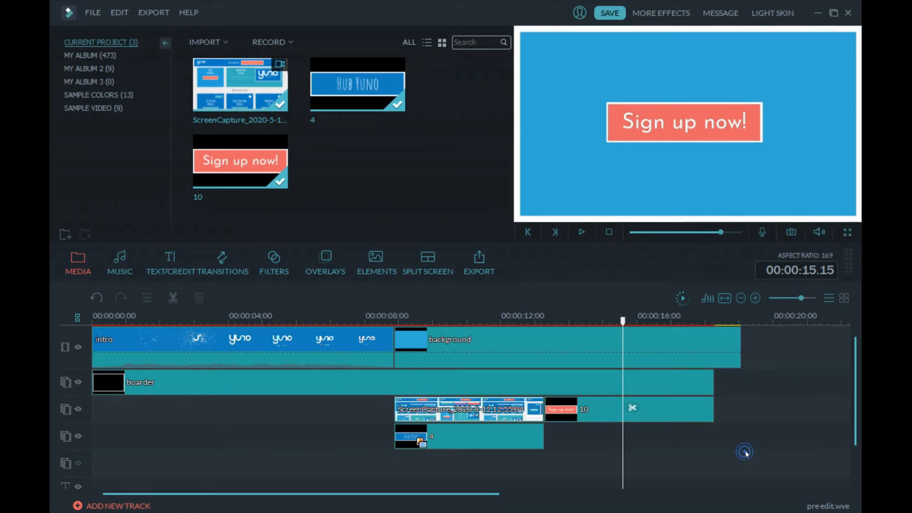
Step: Add the favourite element Element Motion Shape 5 on the third overlay track, directly after the Hub Yuno banner and under the Sign up now! clip
click(379, 267)
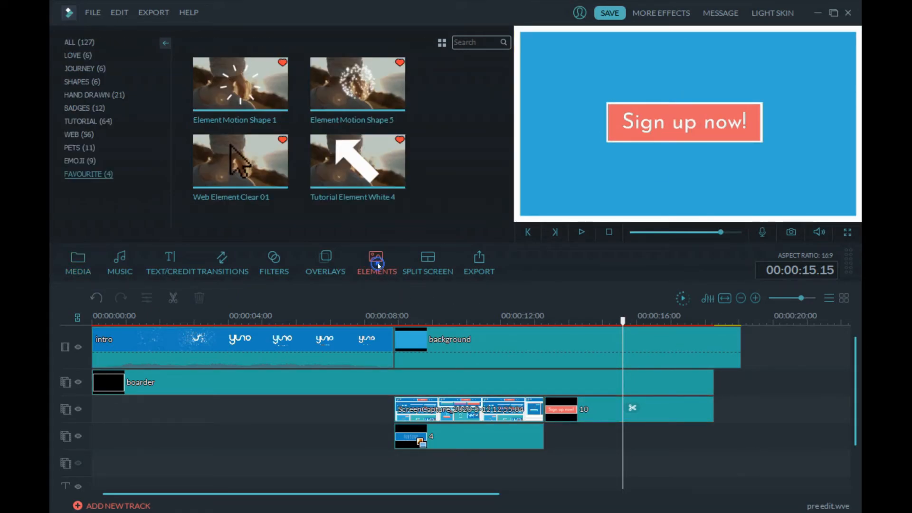
click(83, 58)
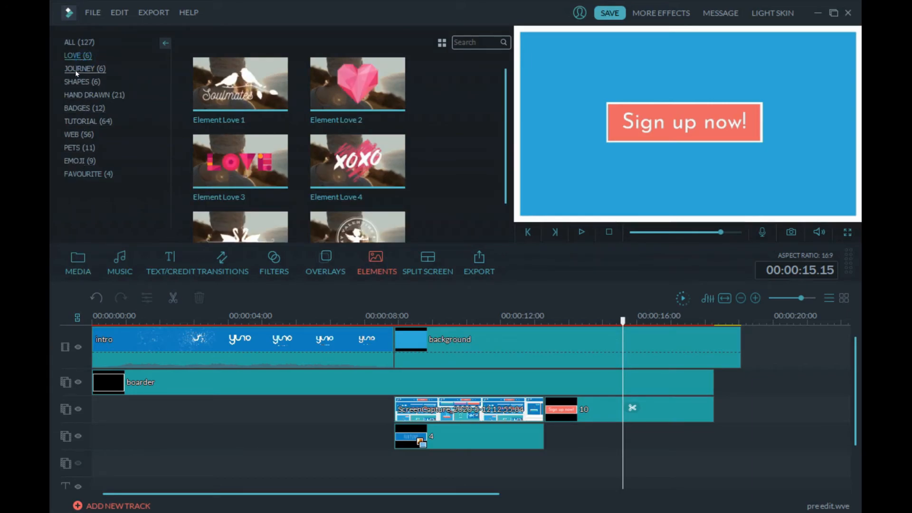
click(77, 71)
click(81, 174)
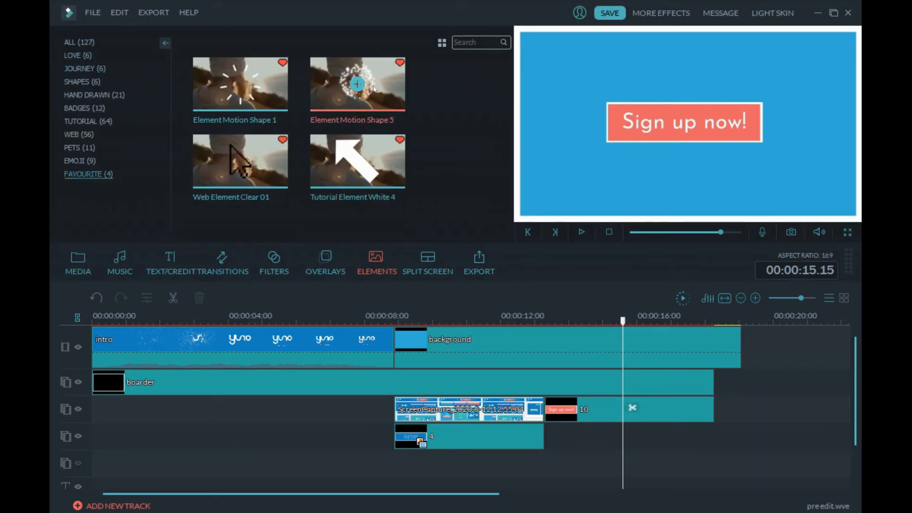
drag(573, 336, 547, 432)
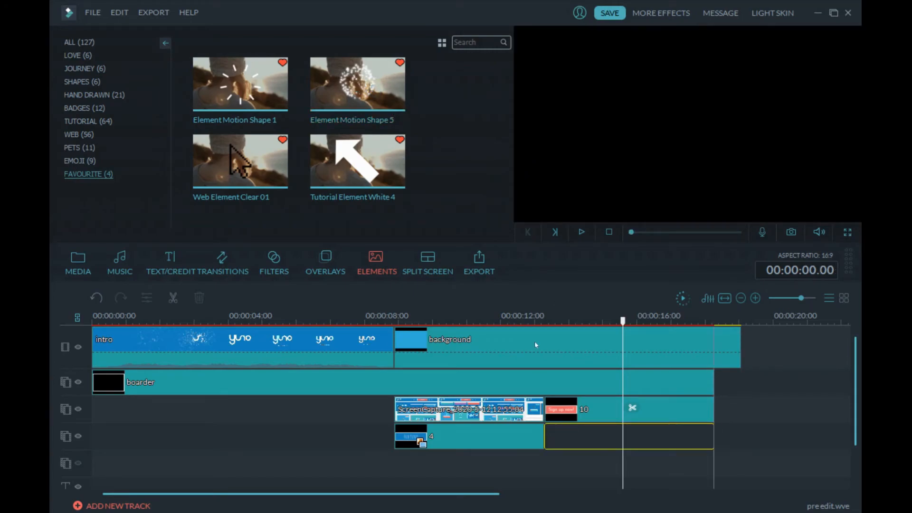
Step: Play the transition into the Sign up now! section from 00:00:12.21 and render the timeline preview for smooth playback
click(528, 319)
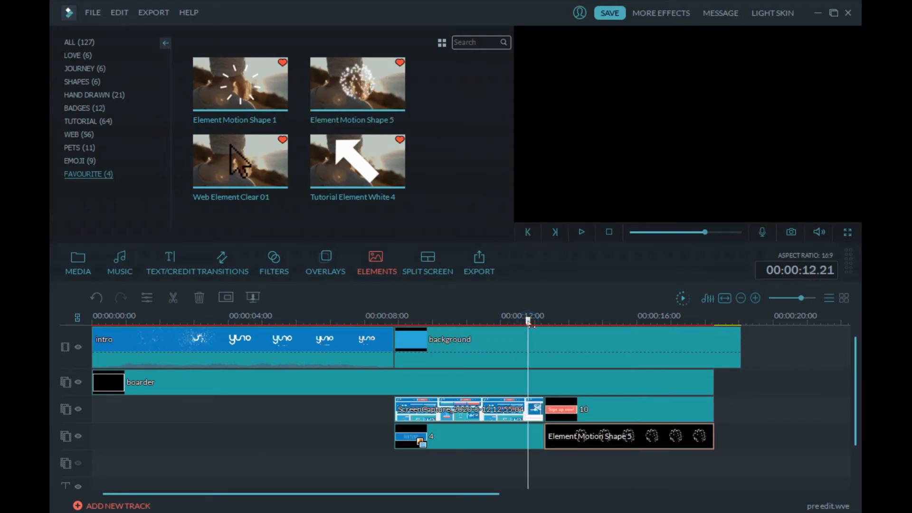
key(space)
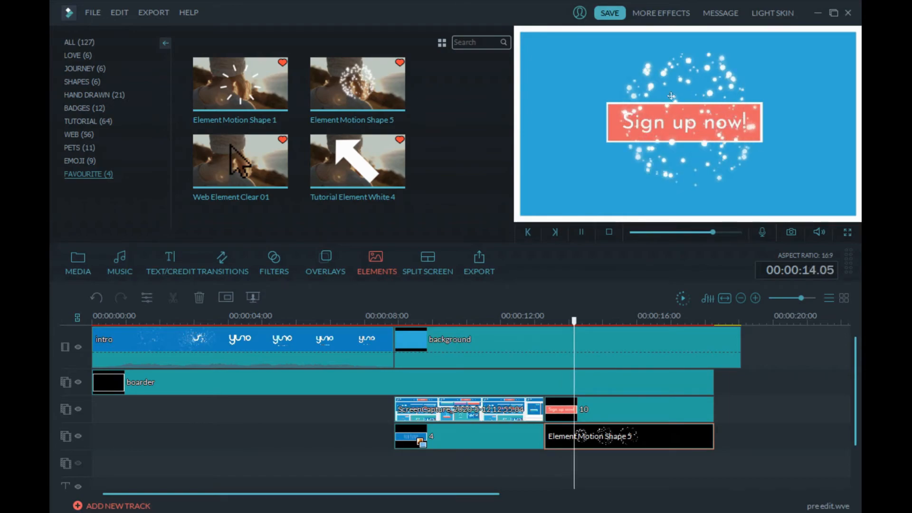
click(688, 107)
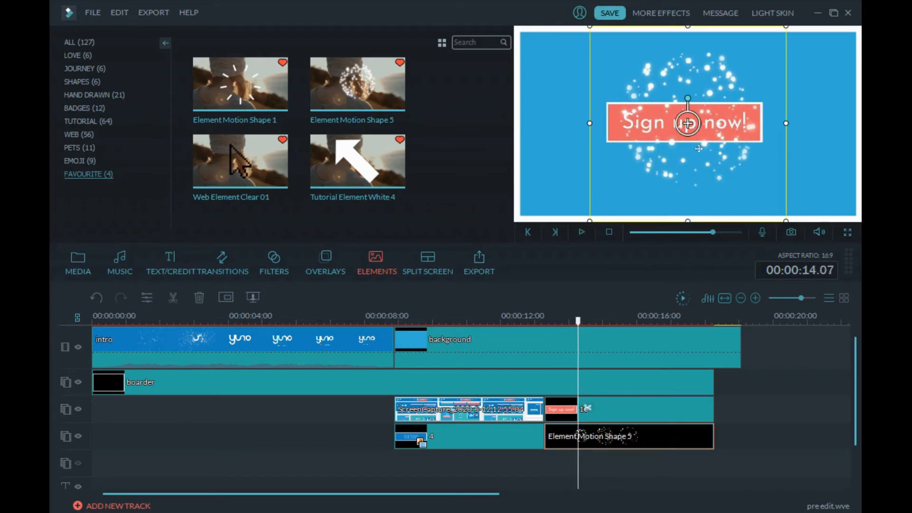
click(682, 298)
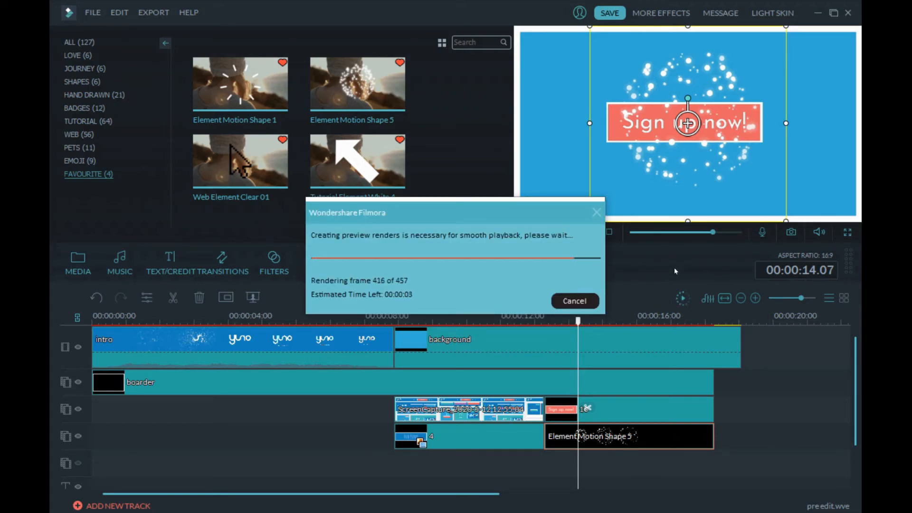
Step: Replace the Element Motion Shape 5 clip under the Sign up now! clip with the favourite element Web Element Clear 01
click(521, 320)
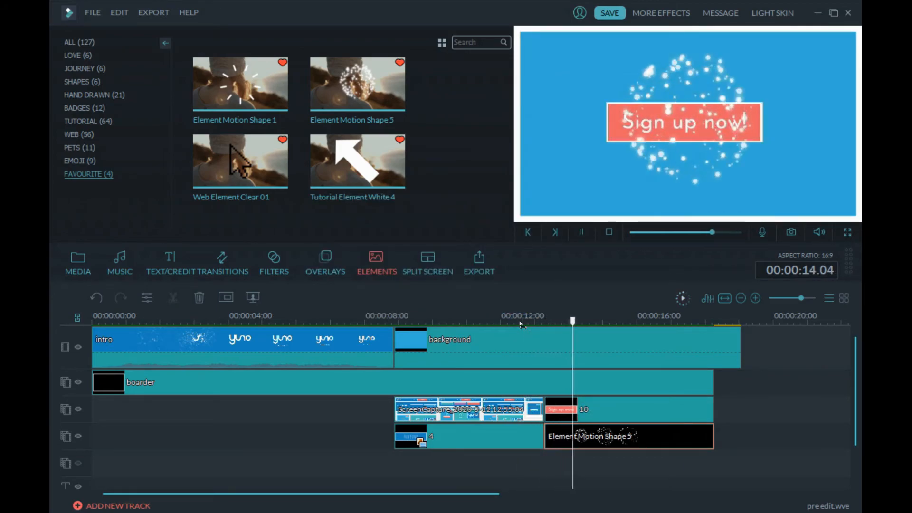
click(656, 442)
key(Delete)
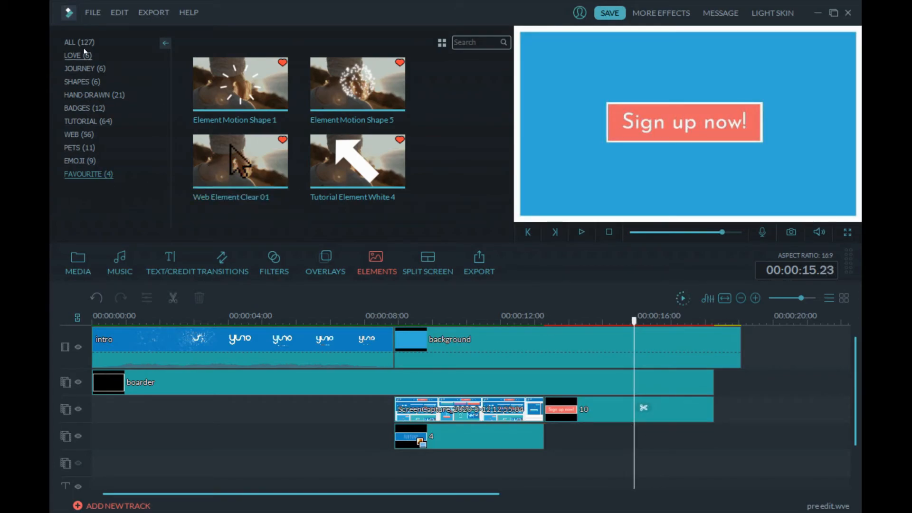
drag(201, 172, 547, 433)
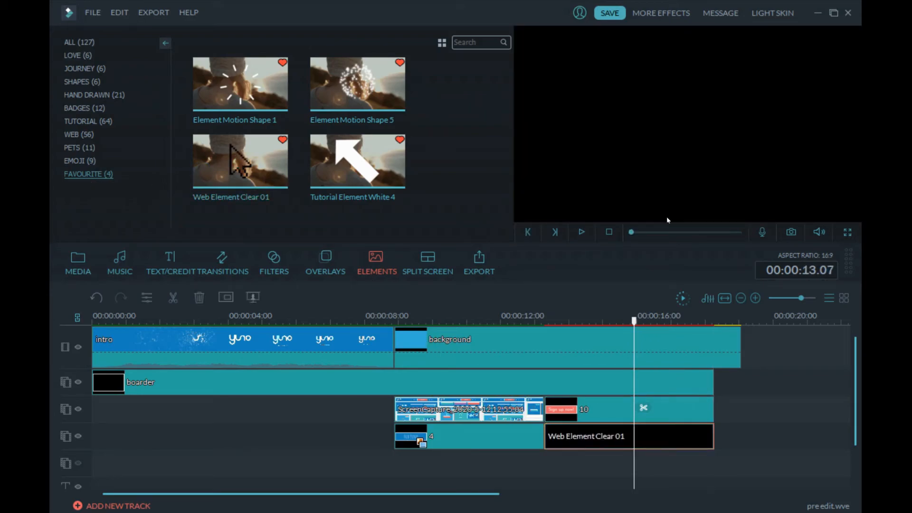
Step: Scale the Web Element Clear 01 cursor to about 20% of the frame width at the Sign up now! image's lower-right edge, and play that section
drag(544, 323, 602, 325)
click(636, 430)
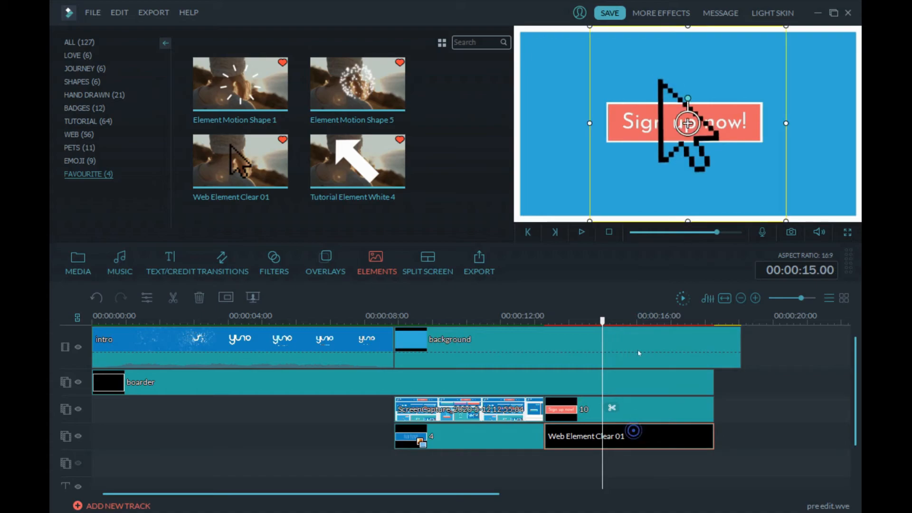
drag(597, 217, 709, 165)
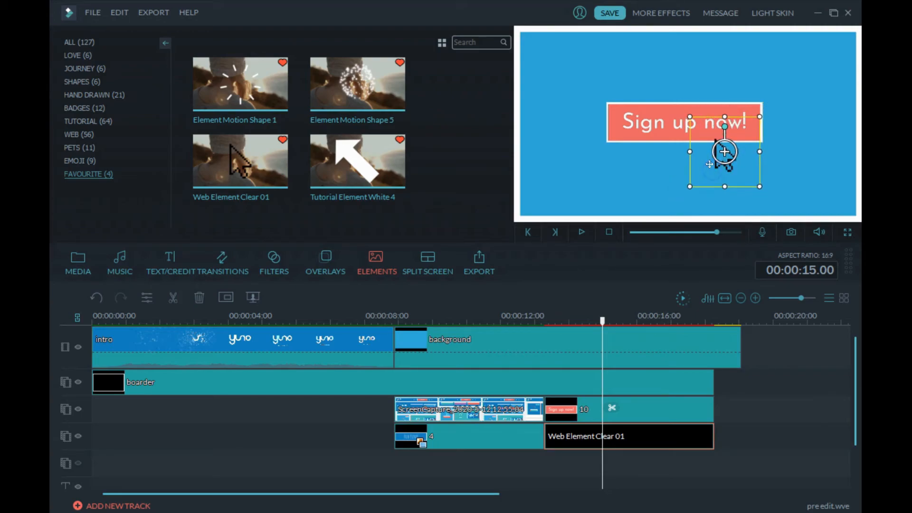
click(536, 317)
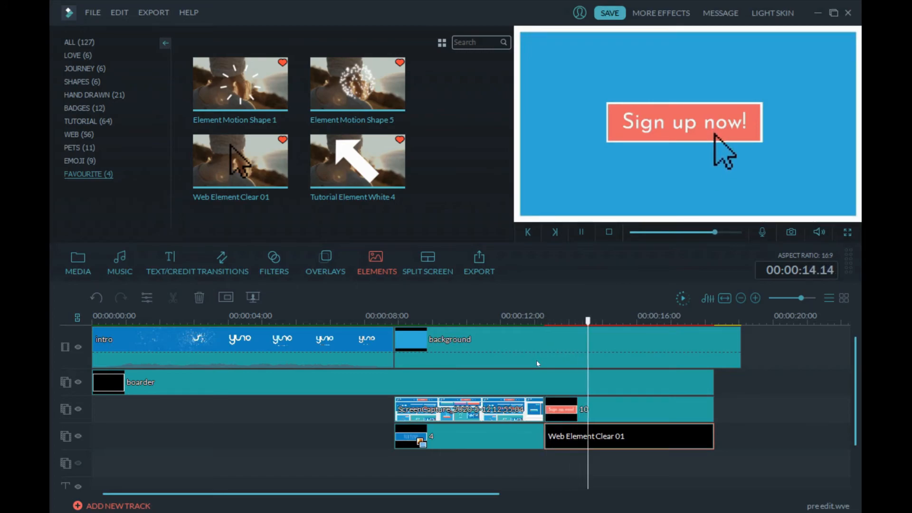
key(space)
Step: Split all tracks at 00:00:15.24 and delete every clip piece after the cut
click(668, 341)
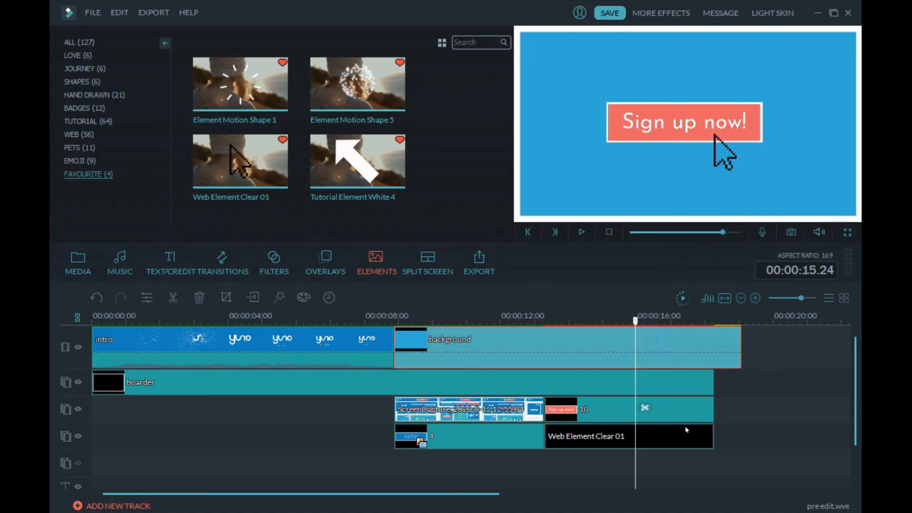
click(664, 460)
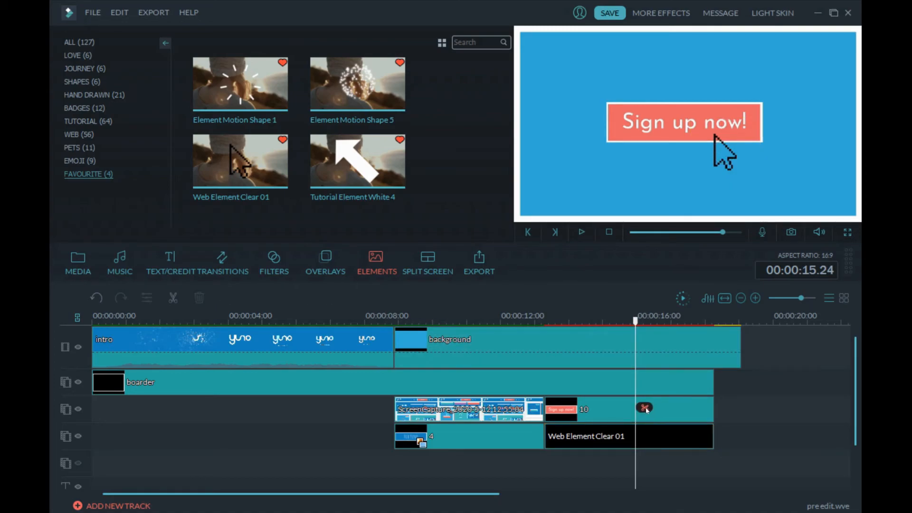
click(646, 409)
click(680, 346)
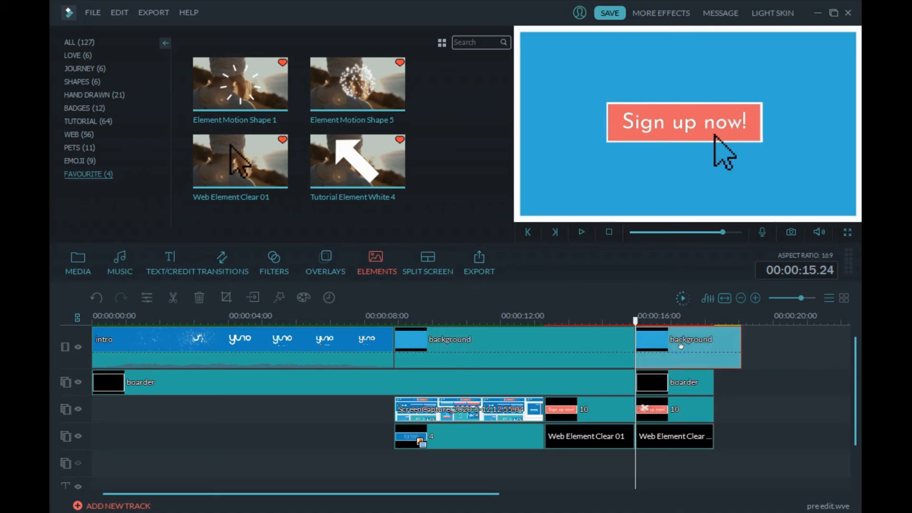
key(Delete)
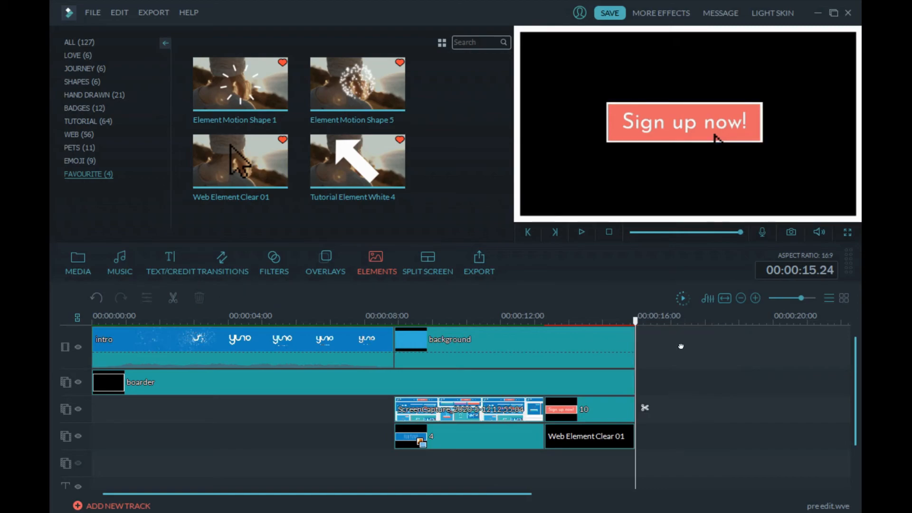
Step: Add the favourite song Born Twice to the music track, starting at 00:00:08.22 where the intro ends
drag(636, 321, 352, 338)
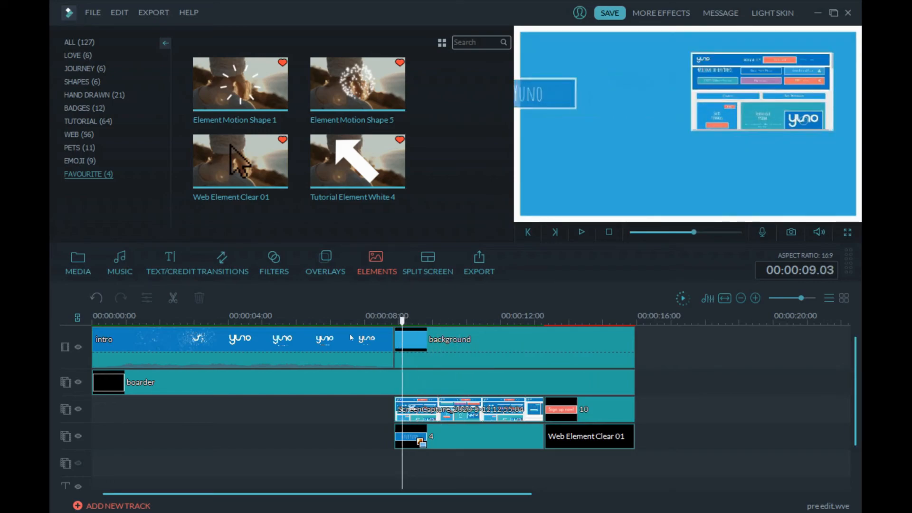
click(112, 270)
click(76, 43)
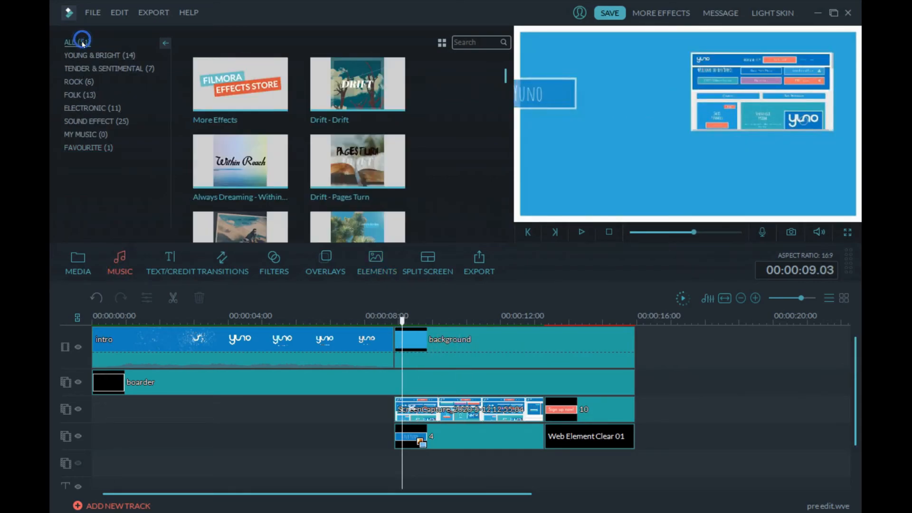
click(95, 148)
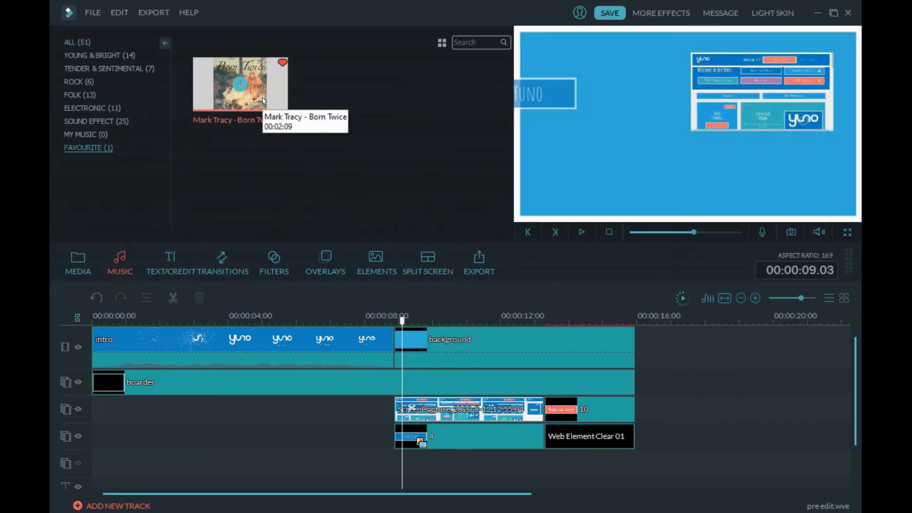
click(260, 98)
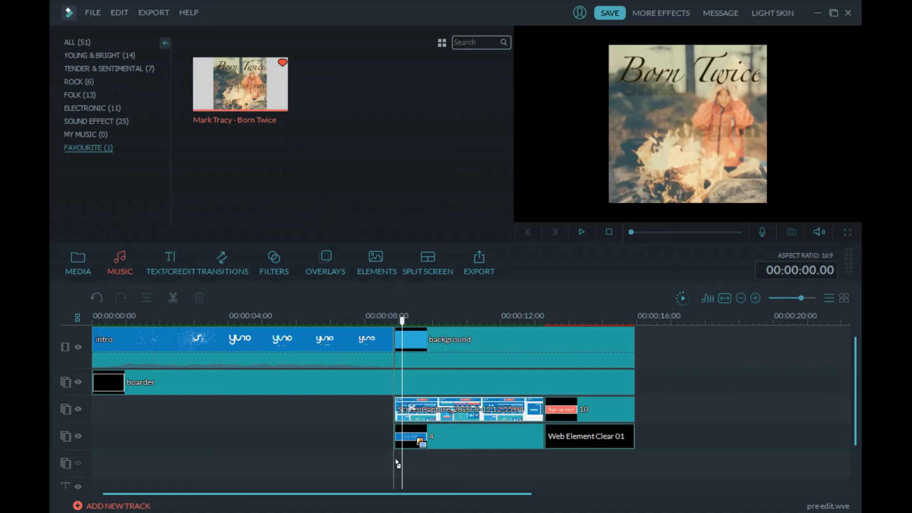
drag(402, 468, 399, 468)
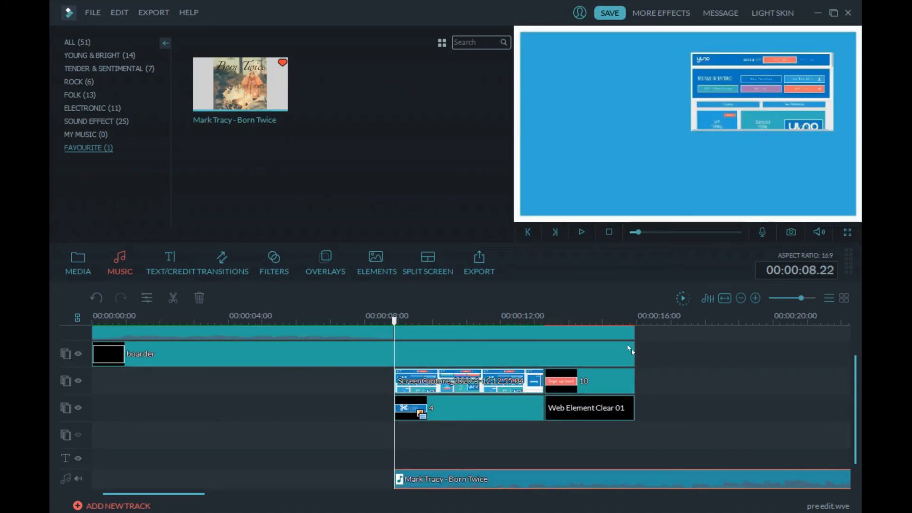
Step: Cut the Born Twice music clip at 00:00:15.24 and delete the part beyond the end of the video
click(636, 322)
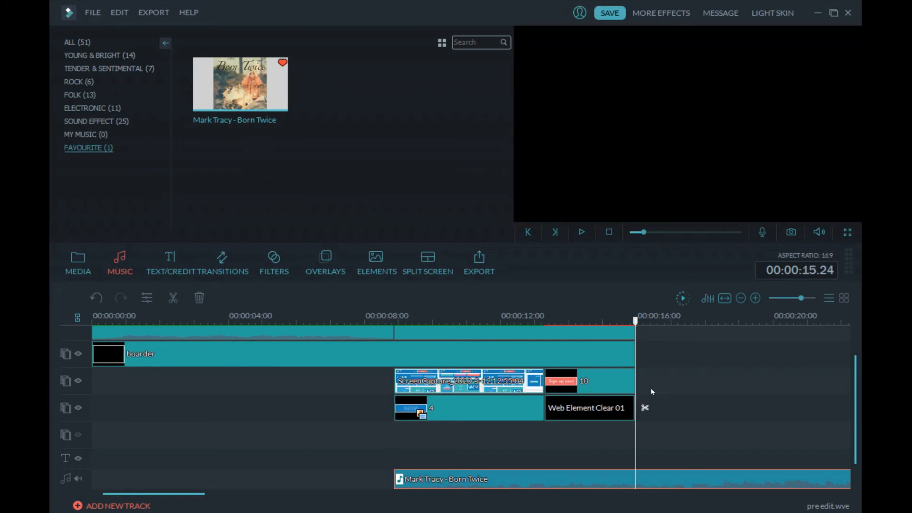
click(644, 407)
click(661, 479)
key(Delete)
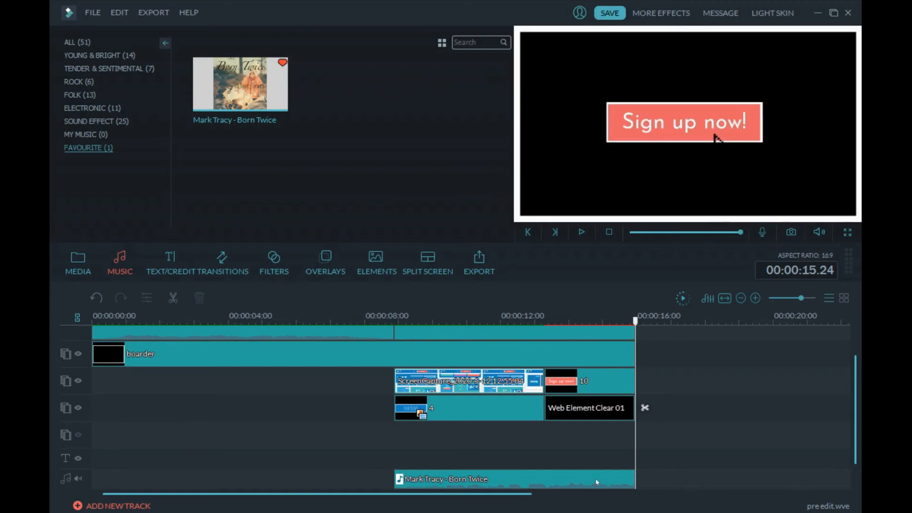
Step: Lower the Born Twice clip's volume slightly and add a fade-in and a fade-out
double_click(597, 480)
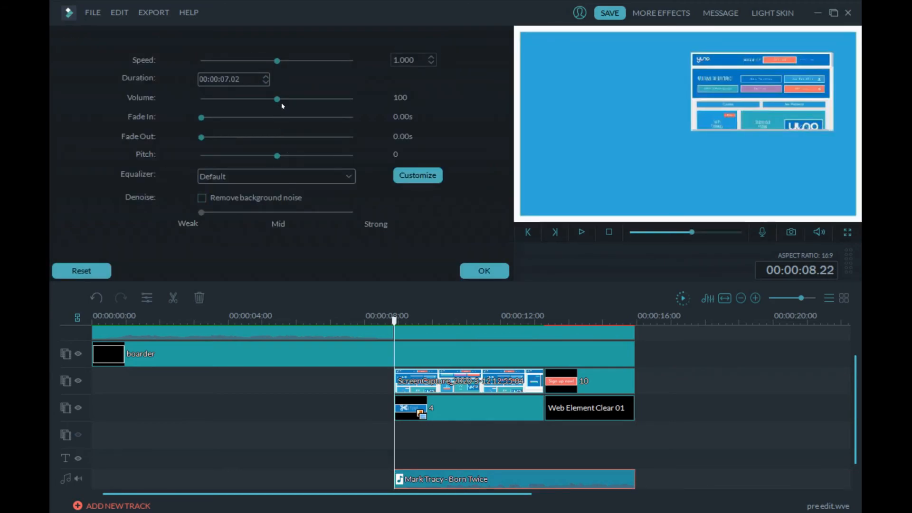
mouse_move(277, 102)
mouse_down()
mouse_move(236, 99)
mouse_move(278, 99)
mouse_move(267, 99)
mouse_up()
drag(200, 118, 234, 141)
click(492, 271)
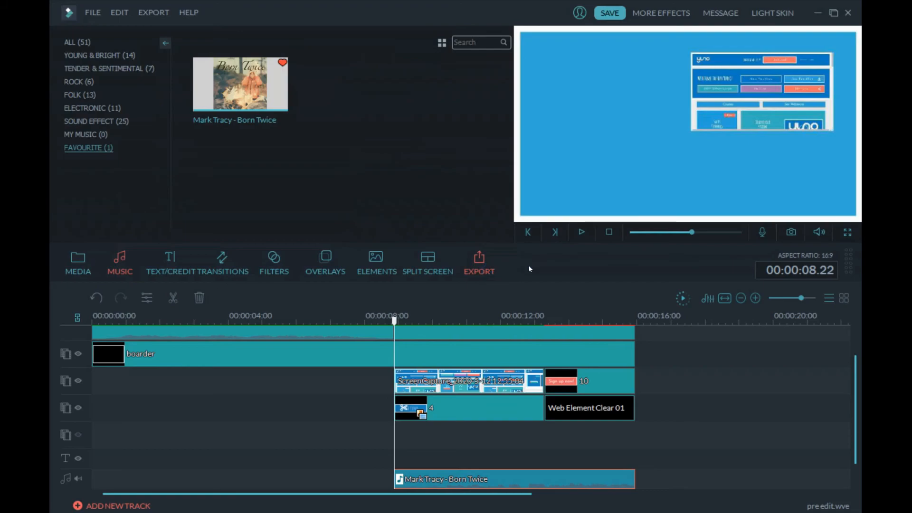
Step: Render the timeline preview and play the whole video from the start in full screen, then return to the editor
click(683, 299)
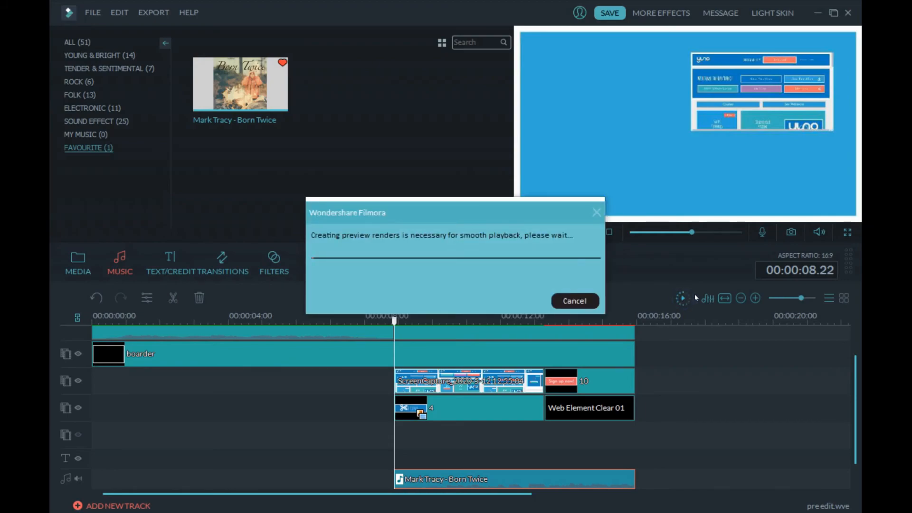
click(848, 232)
click(166, 493)
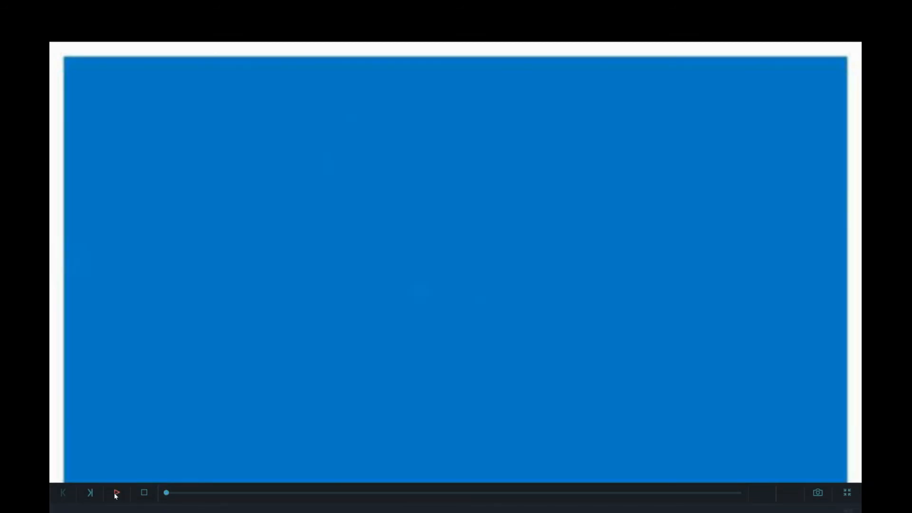
click(116, 493)
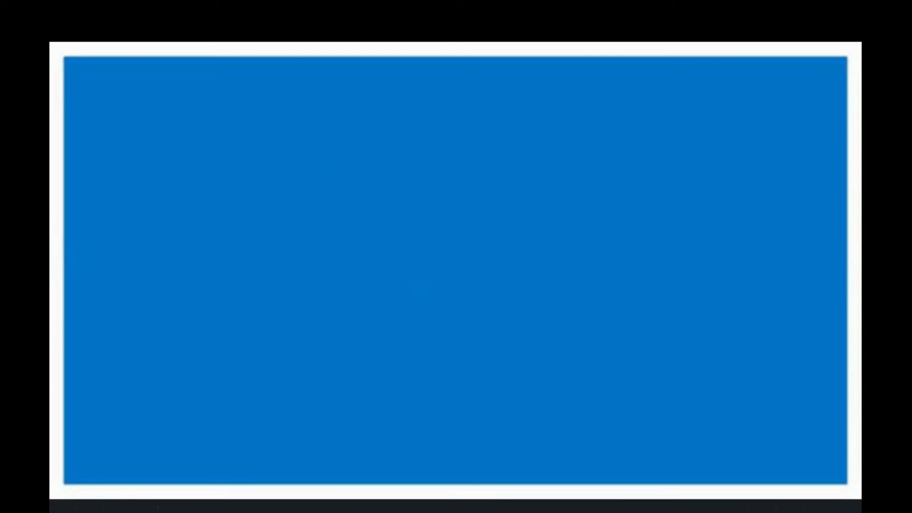
click(847, 492)
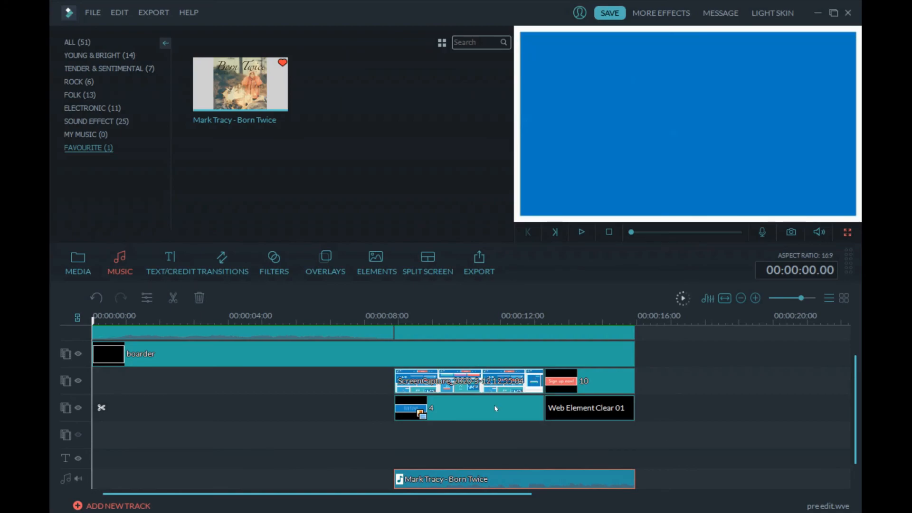
Step: Review the intro, overlay and music clips across the timeline tracks, and look through the options for recording media
click(337, 337)
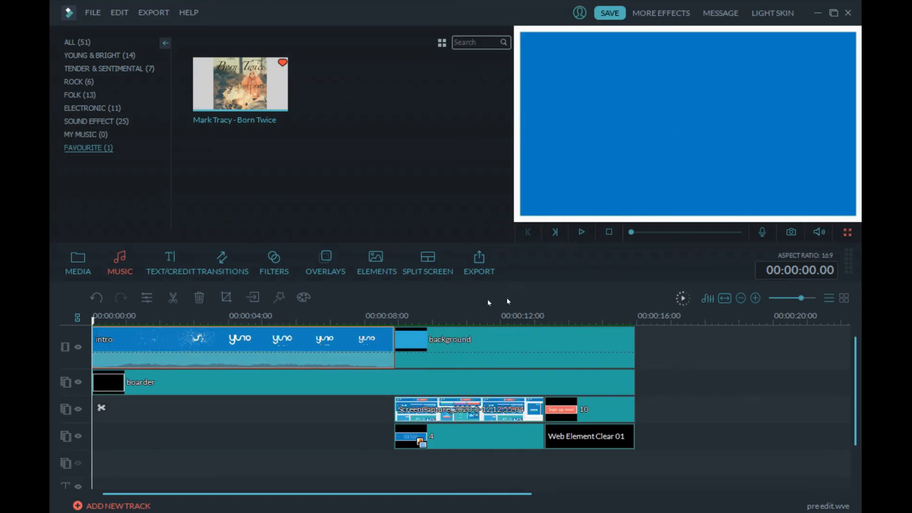
scroll(682, 400, down, 1)
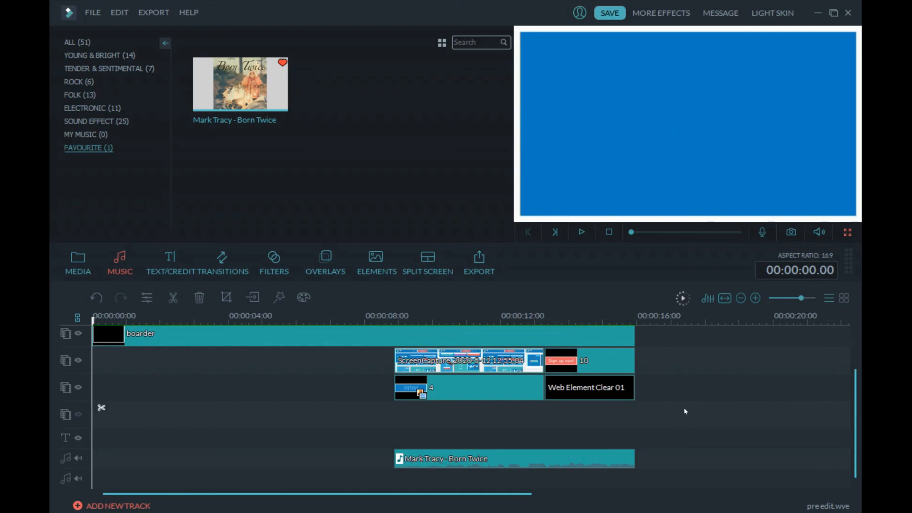
scroll(686, 412, up, 1)
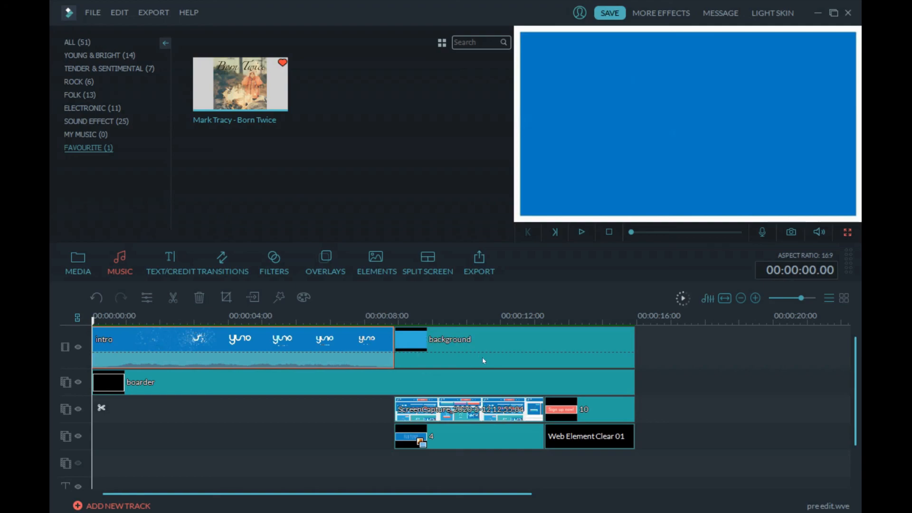
click(471, 402)
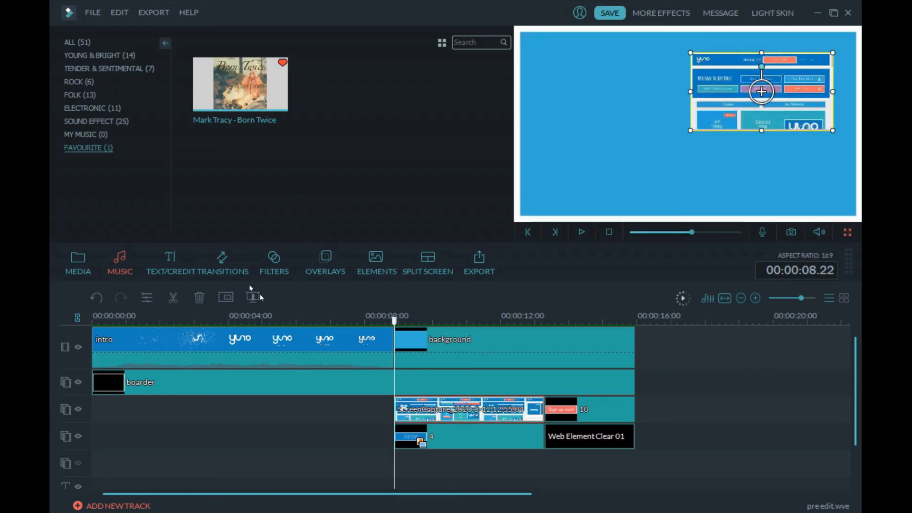
scroll(463, 413, down, 1)
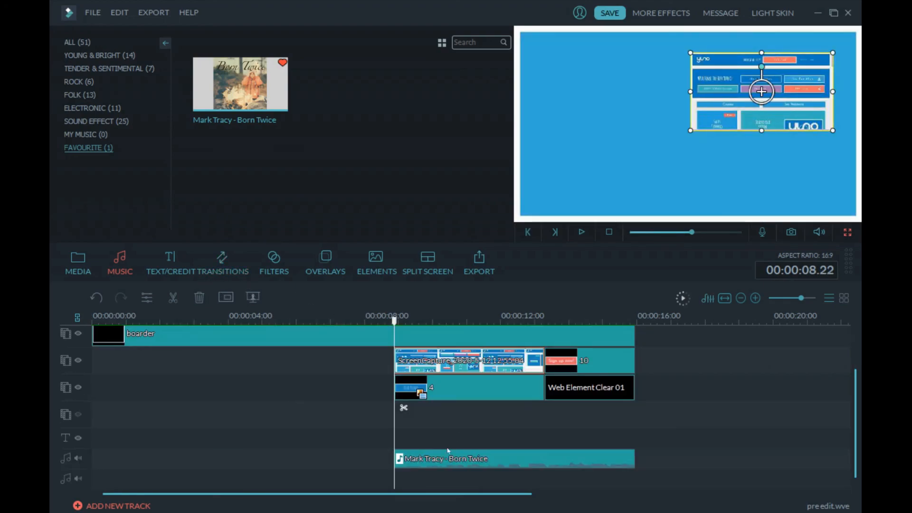
click(441, 458)
scroll(447, 452, up, 1)
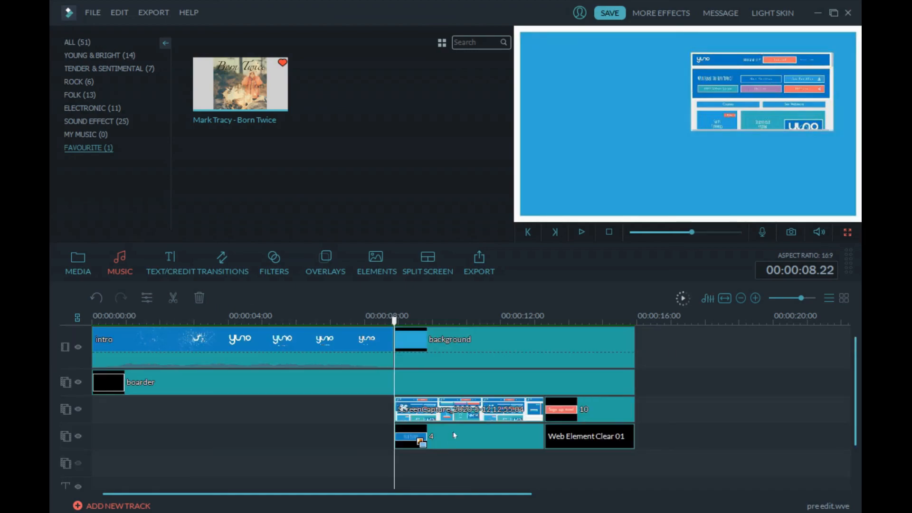
click(93, 12)
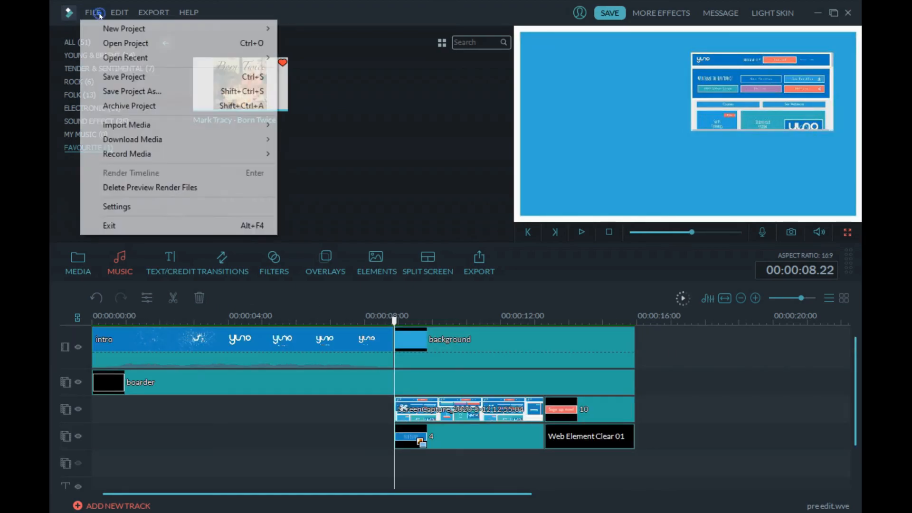
mouse_move(195, 157)
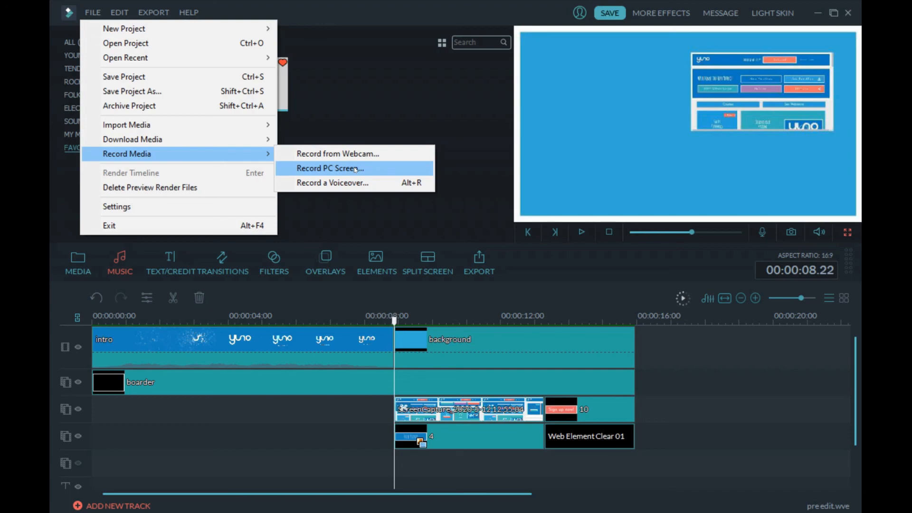
click(461, 177)
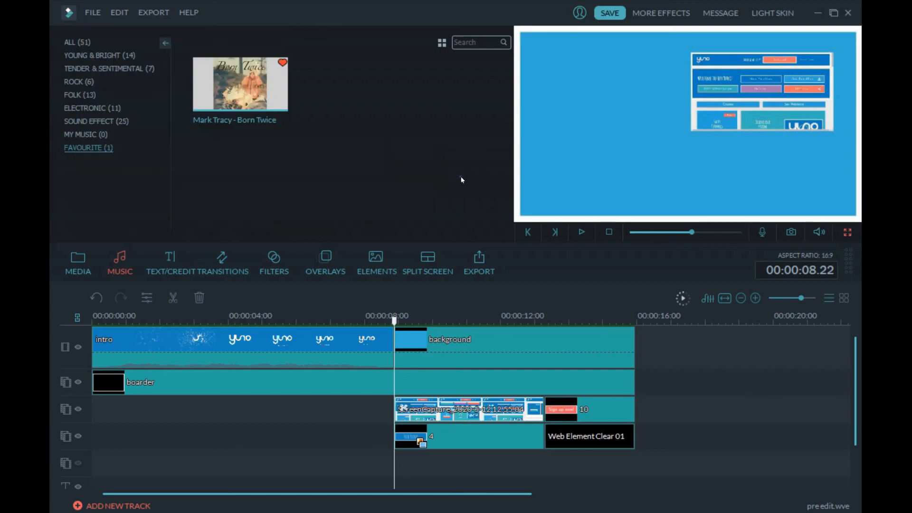